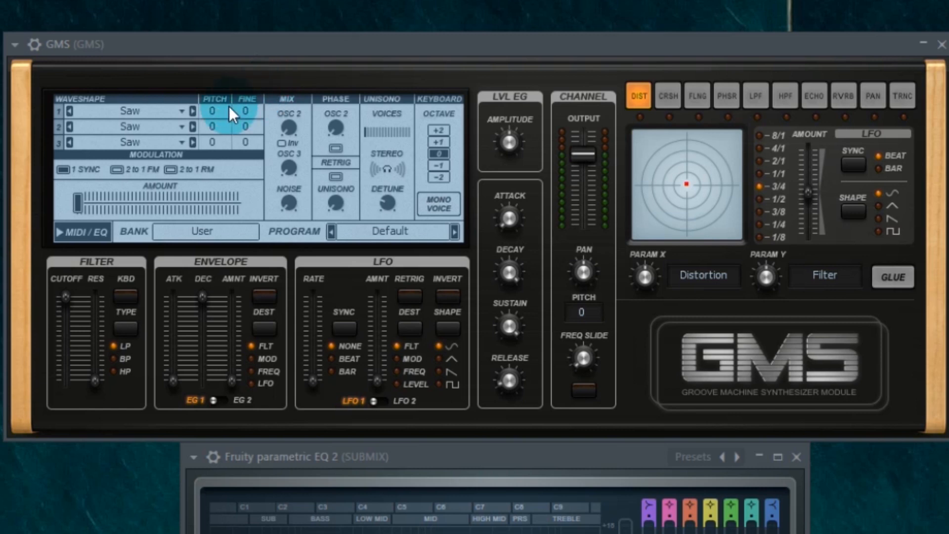
# - Set oscillator 2 to the Square waveshape, pitch it to -24 and raise its mix level
pyautogui.click(169, 128)
pyautogui.moveTo(325, 128); pyautogui.dragTo(319, 256)
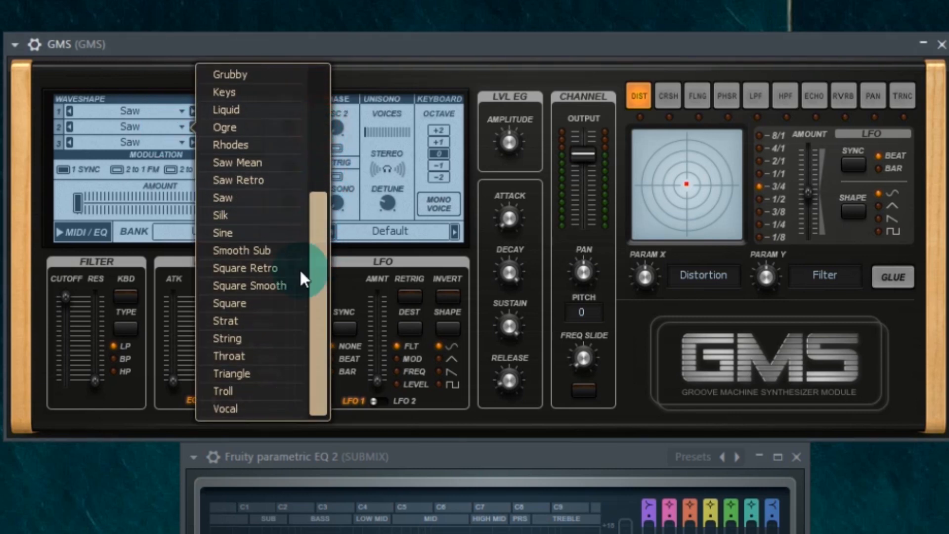
pyautogui.click(267, 303)
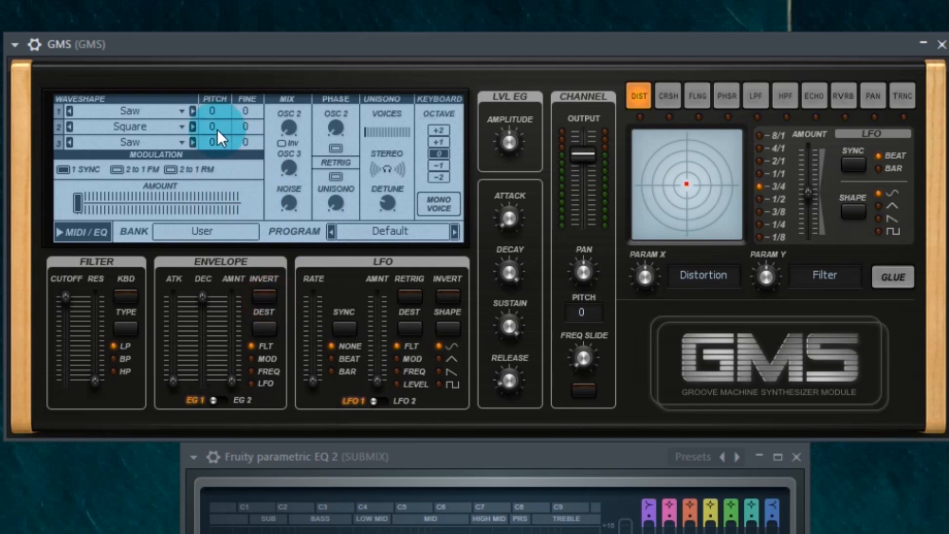
pyautogui.moveTo(218, 126); pyautogui.dragTo(218, 146)
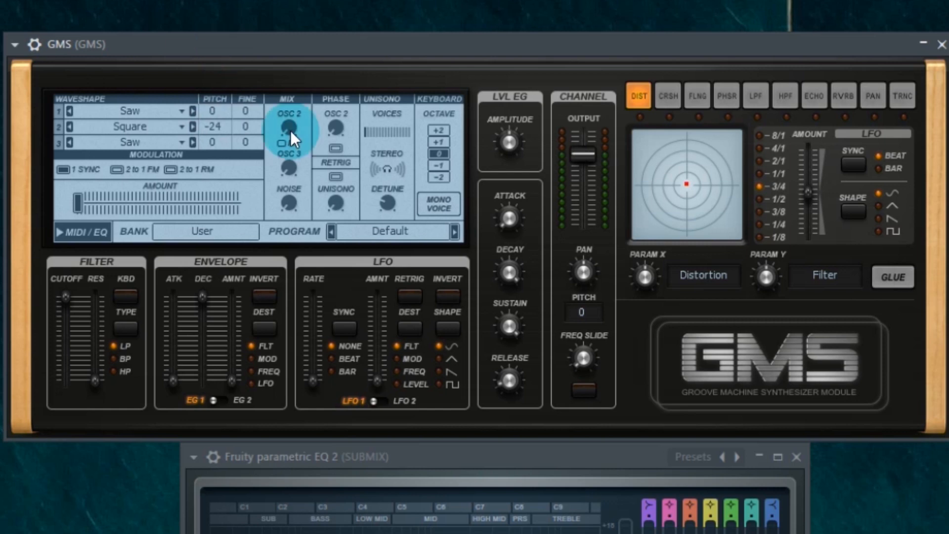
pyautogui.moveTo(289, 129); pyautogui.dragTo(289, 128)
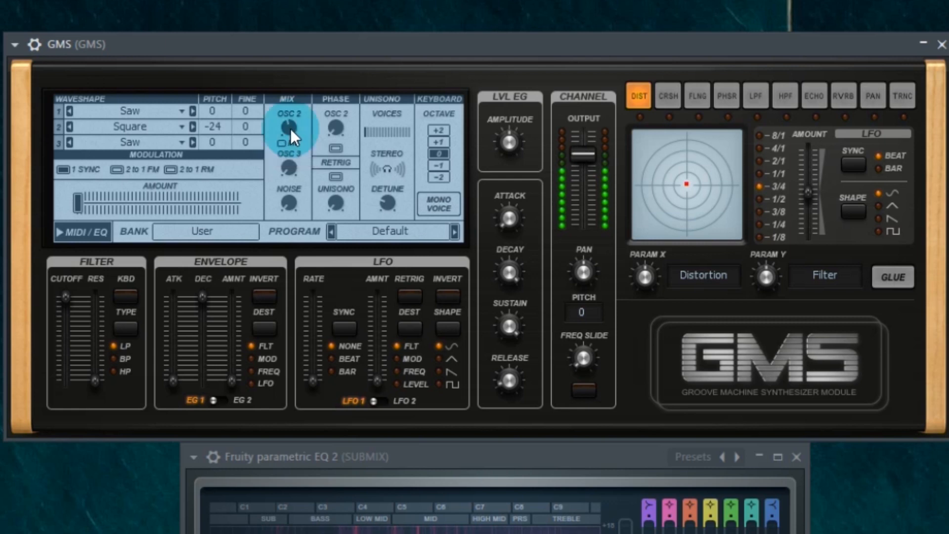
# - Compare the sound with the oscillator 2 and unison phase retrigger switches on and off, leaving both enabled
pyautogui.click(337, 177)
pyautogui.click(337, 177)
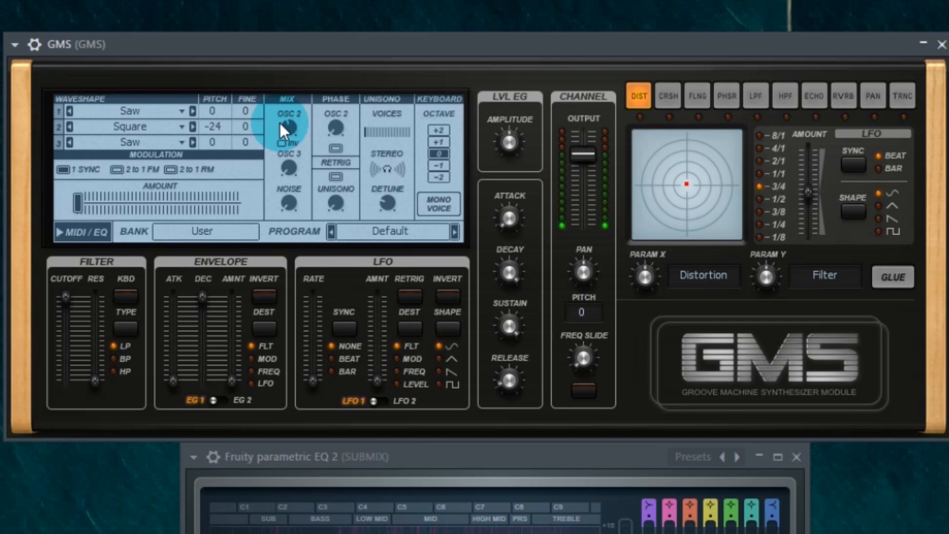
pyautogui.click(337, 149)
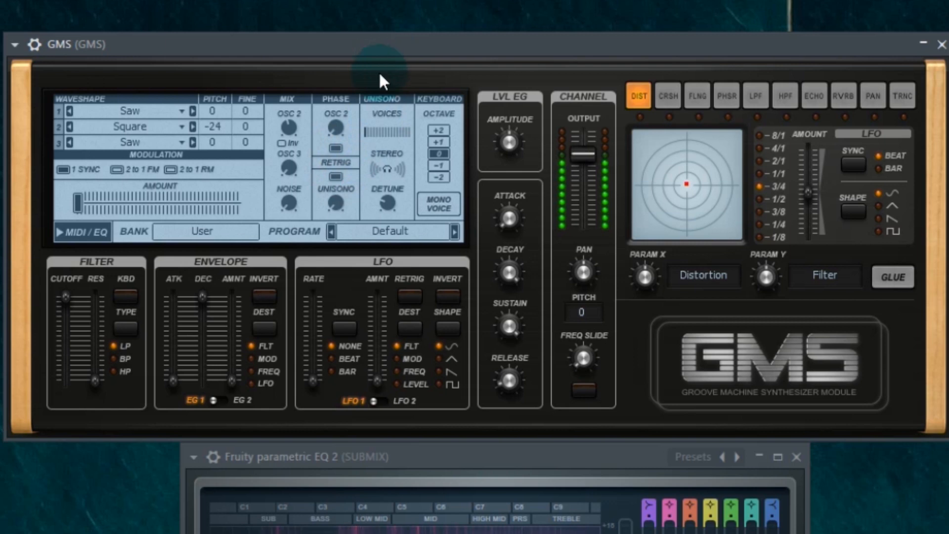
pyautogui.click(337, 176)
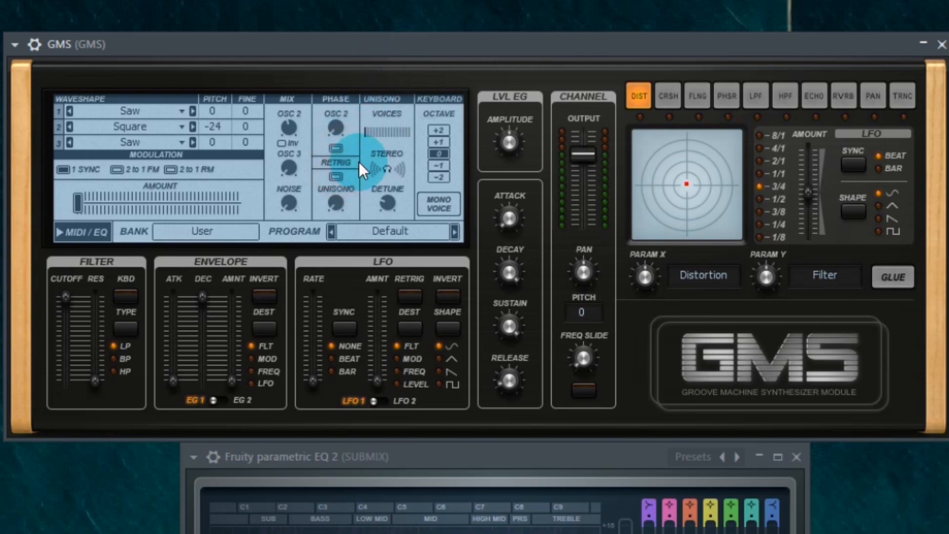
pyautogui.click(336, 175)
pyautogui.click(336, 149)
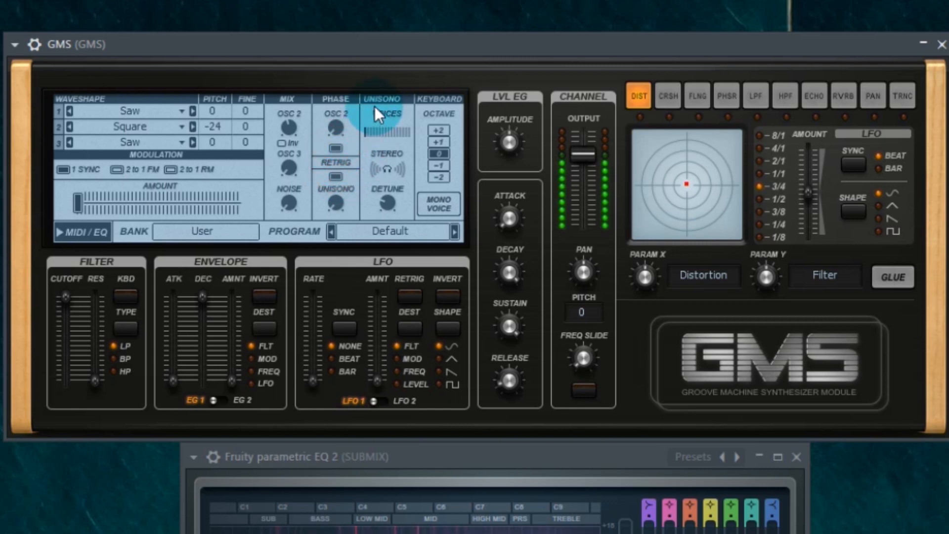
pyautogui.click(338, 148)
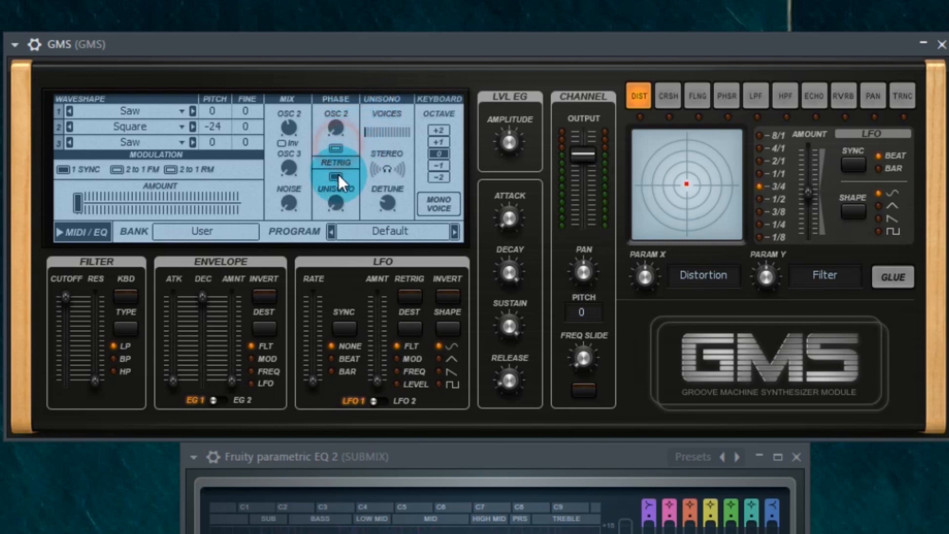
pyautogui.click(338, 175)
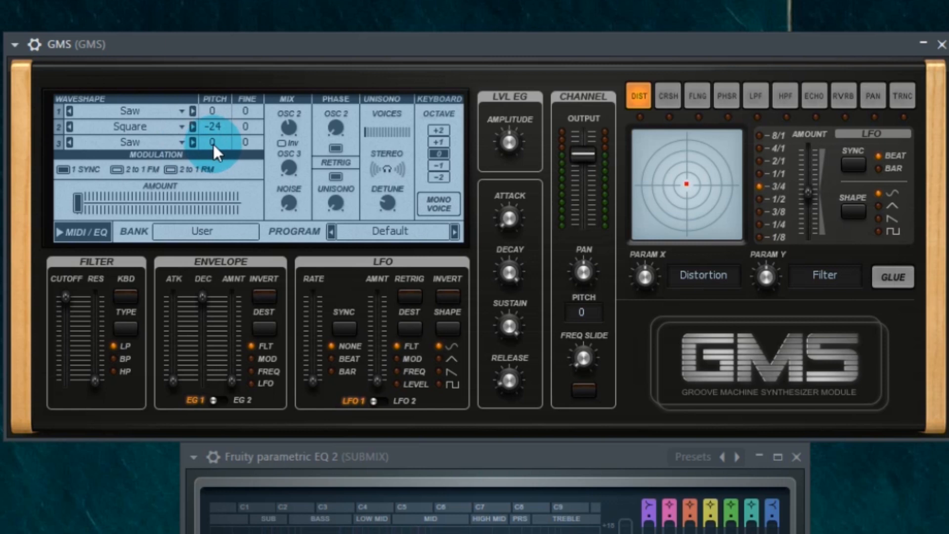
# - Set oscillator 3 to the Liquid waveshape, pitch it to 12 and adjust its mix level by ear
pyautogui.moveTo(216, 144); pyautogui.dragTo(225, 141)
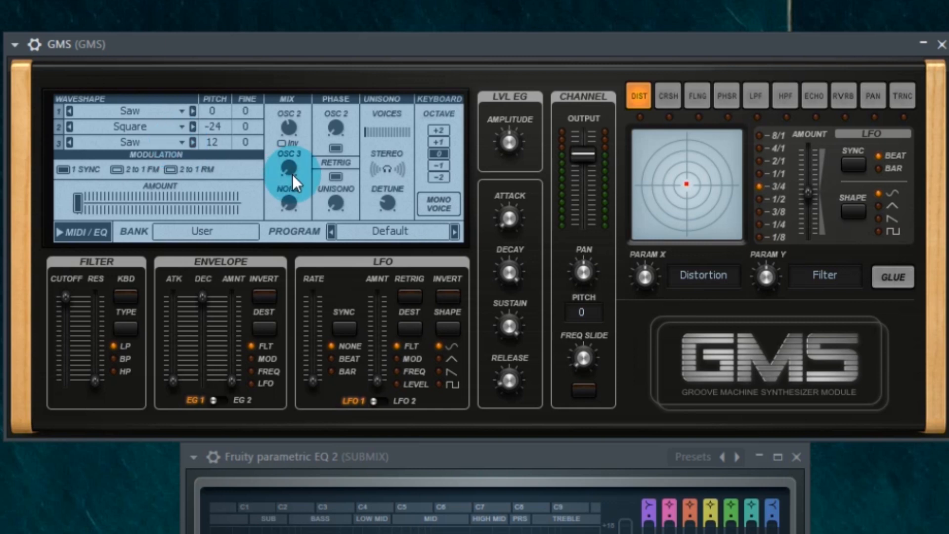
pyautogui.moveTo(289, 170); pyautogui.dragTo(289, 166)
pyautogui.click(176, 144)
pyautogui.click(203, 165)
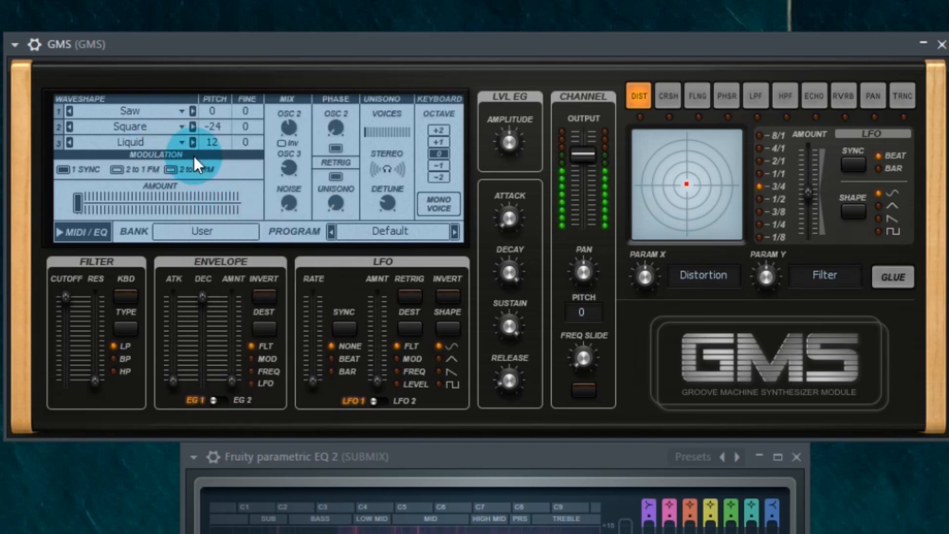
pyautogui.moveTo(290, 166)
pyautogui.mouseDown()
pyautogui.moveTo(295, 176)
pyautogui.moveTo(289, 167)
pyautogui.mouseUp()
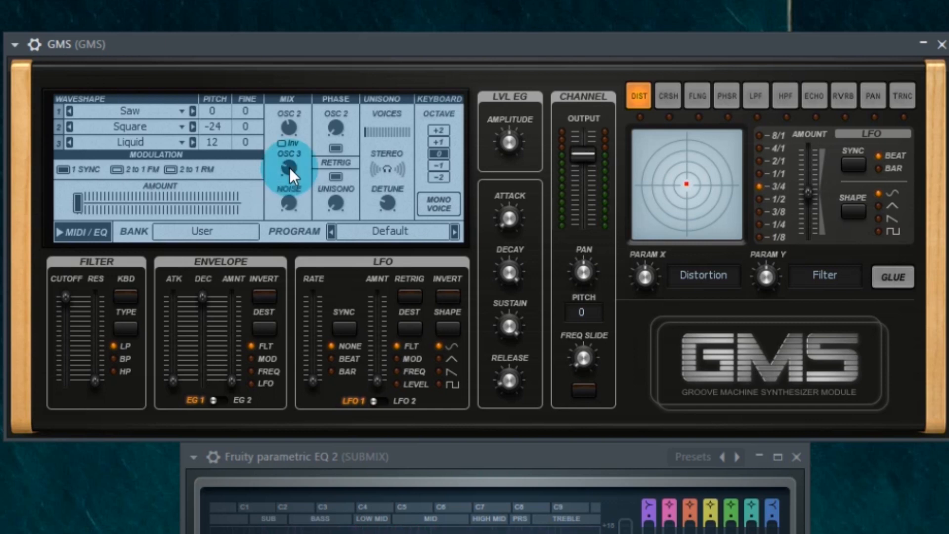
pyautogui.moveTo(278, 200); pyautogui.dragTo(285, 200)
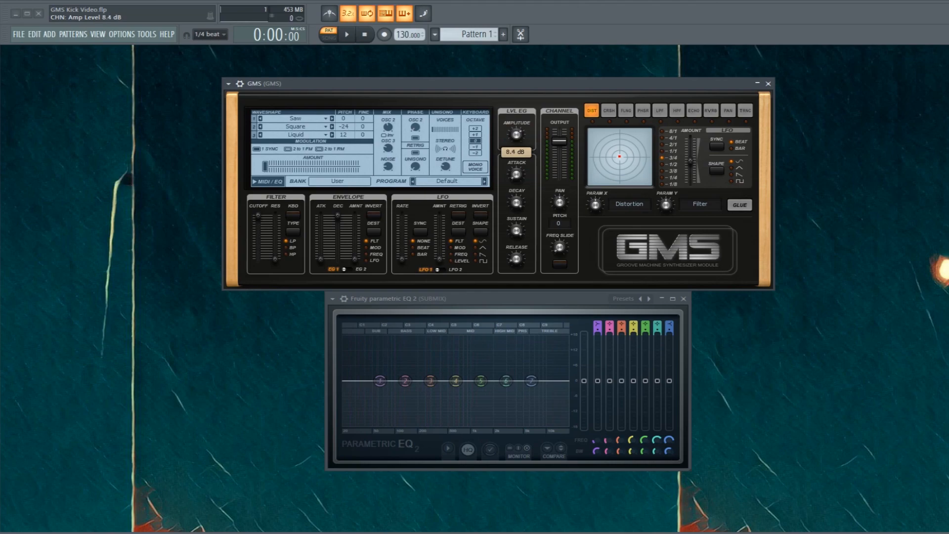
# - Adjust the release and decay of the level envelope by ear
pyautogui.click(526, 100)
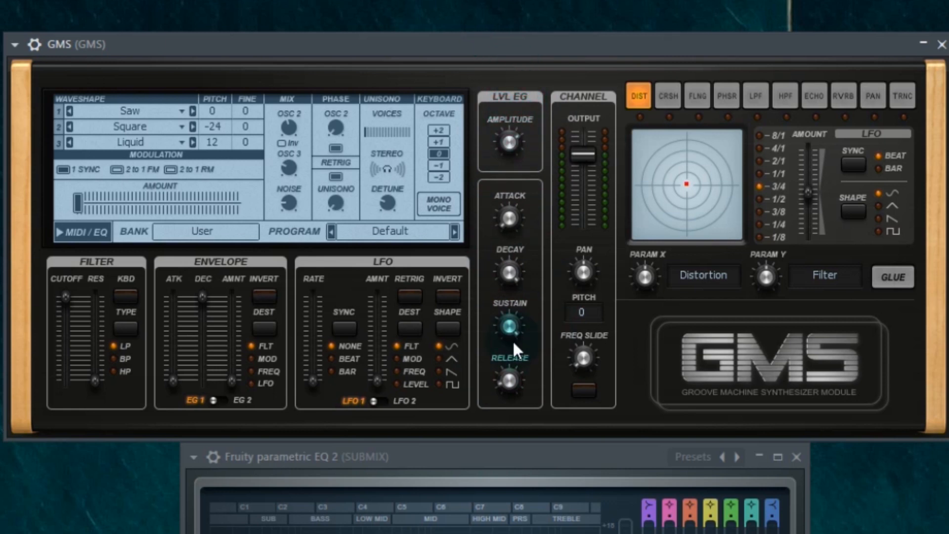
pyautogui.moveTo(515, 366)
pyautogui.mouseDown()
pyautogui.moveTo(512, 380)
pyautogui.moveTo(515, 357)
pyautogui.mouseUp()
pyautogui.click(513, 267)
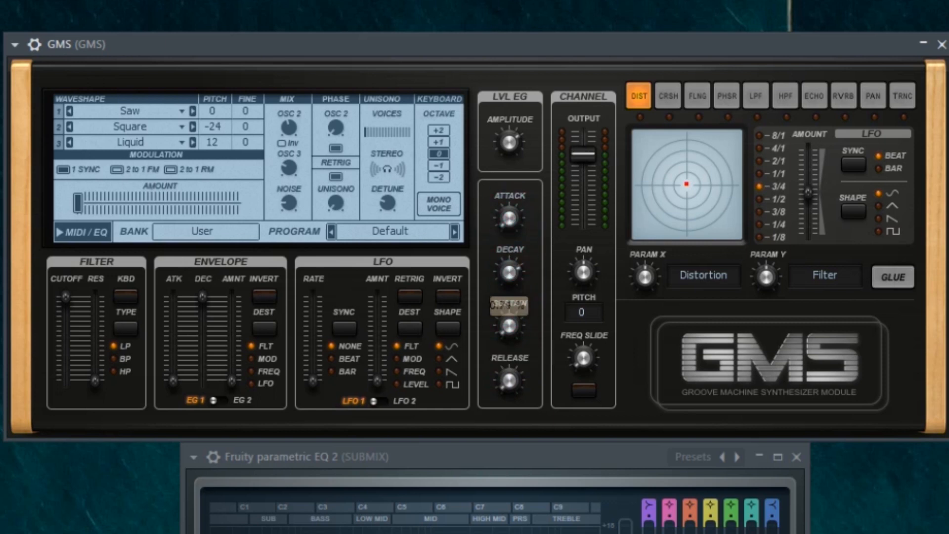
pyautogui.click(512, 269)
pyautogui.moveTo(513, 271); pyautogui.dragTo(512, 269)
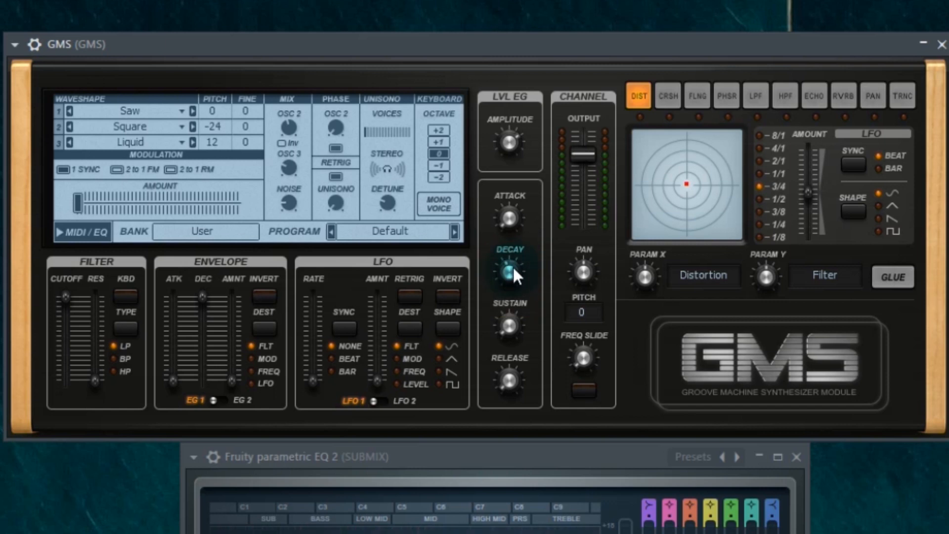
pyautogui.moveTo(512, 266); pyautogui.dragTo(512, 272)
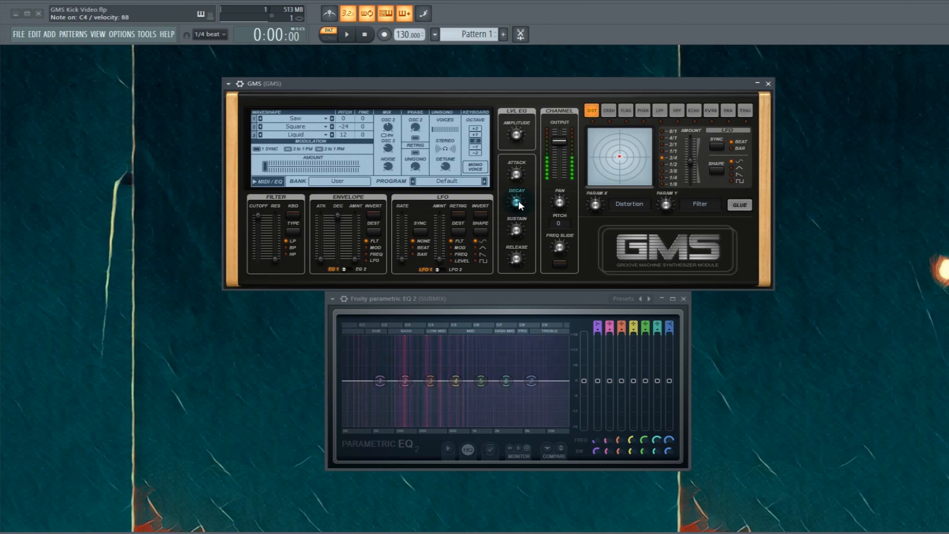
pyautogui.click(852, 201)
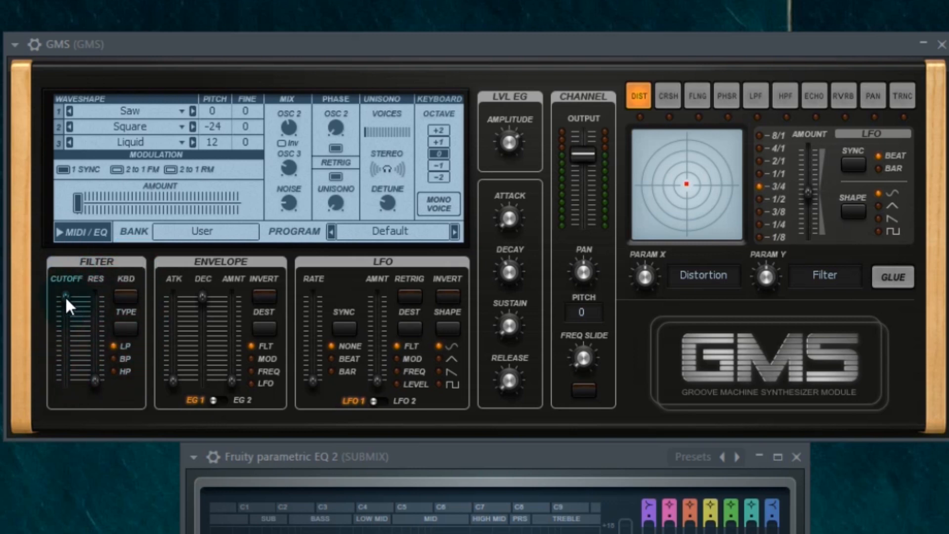
# - Switch the filter type to BP, lower the cutoff and raise the resonance to about 0.9 %
pyautogui.click(116, 359)
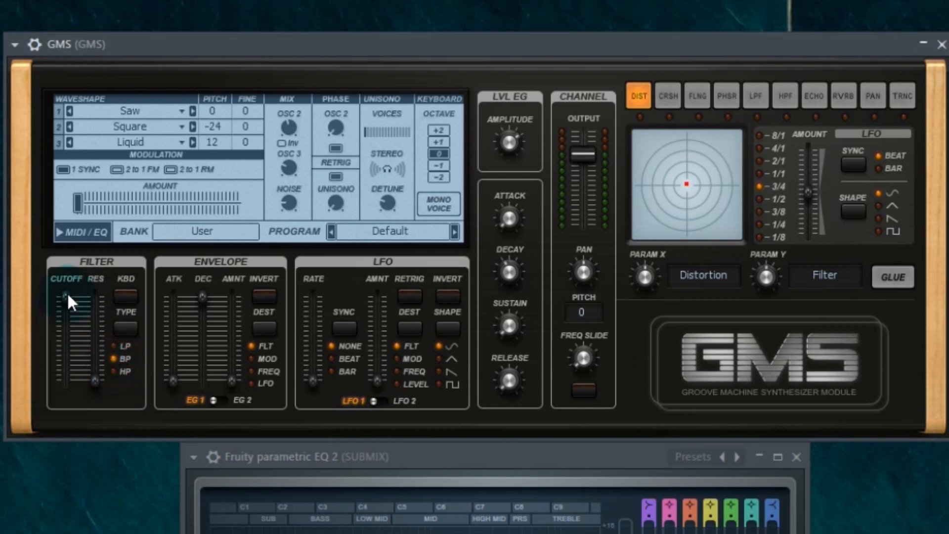
pyautogui.moveTo(66, 294); pyautogui.dragTo(94, 316)
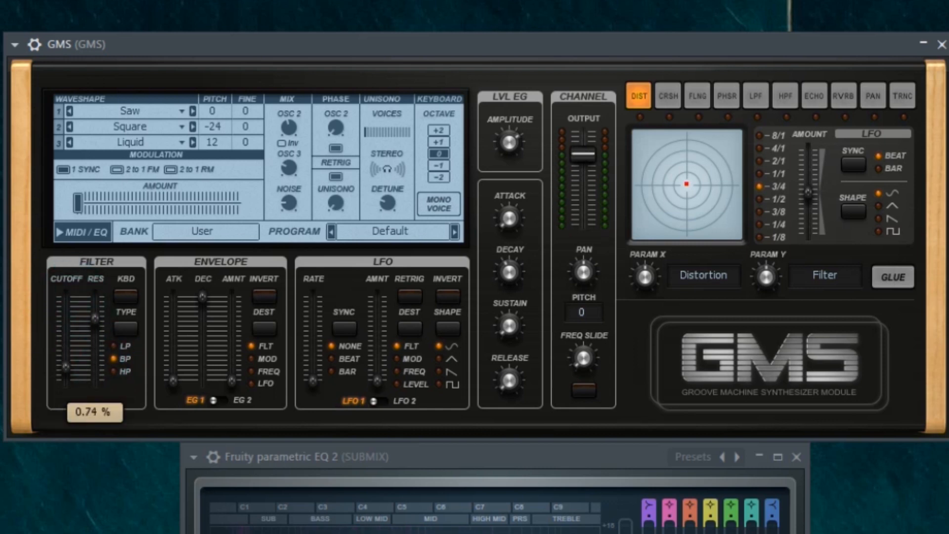
pyautogui.moveTo(66, 381); pyautogui.dragTo(67, 369)
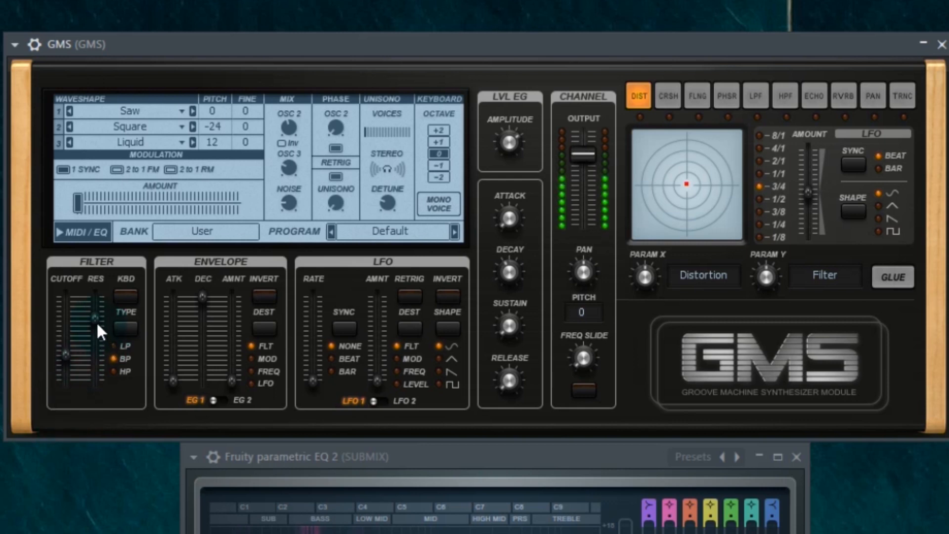
pyautogui.moveTo(96, 319); pyautogui.dragTo(95, 303)
pyautogui.moveTo(65, 354)
pyautogui.mouseDown()
pyautogui.moveTo(65, 340)
pyautogui.moveTo(65, 358)
pyautogui.mouseUp()
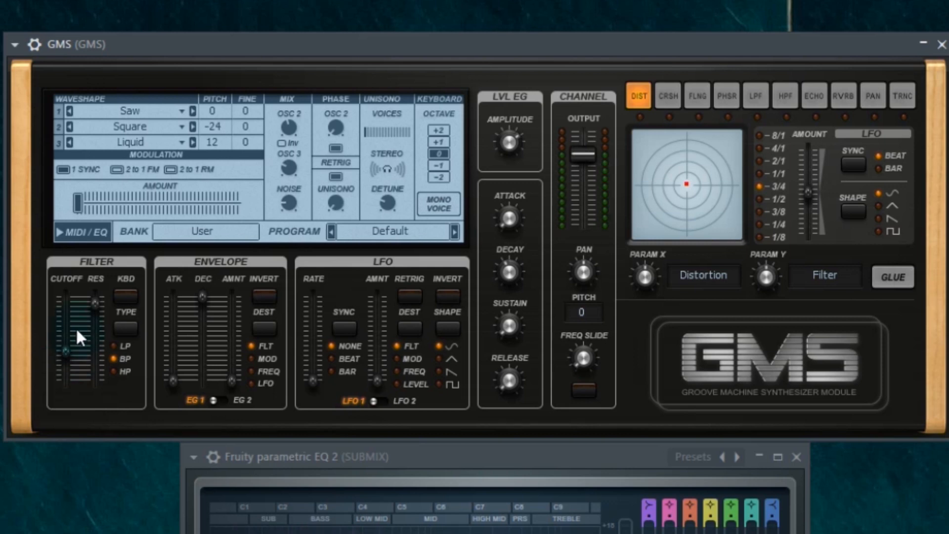
pyautogui.click(95, 302)
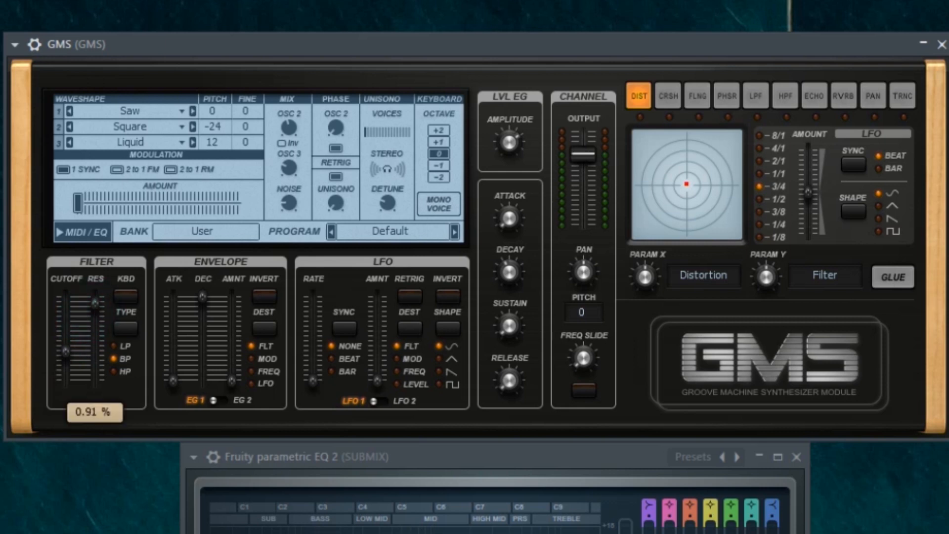
pyautogui.moveTo(95, 303); pyautogui.dragTo(95, 304)
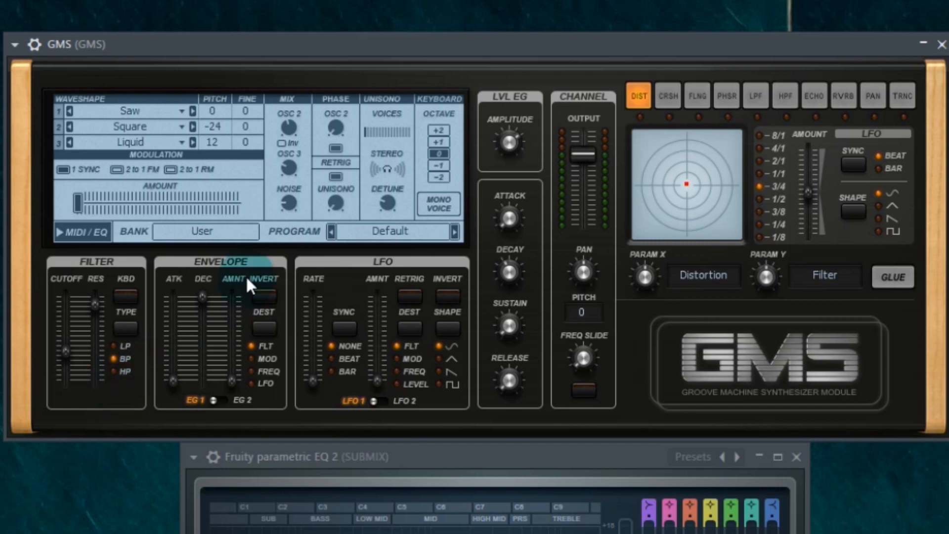
# - Shape filter envelope EG 1 with a high amount and a short decay of about 0.11 %
pyautogui.click(175, 377)
pyautogui.moveTo(175, 376); pyautogui.dragTo(175, 380)
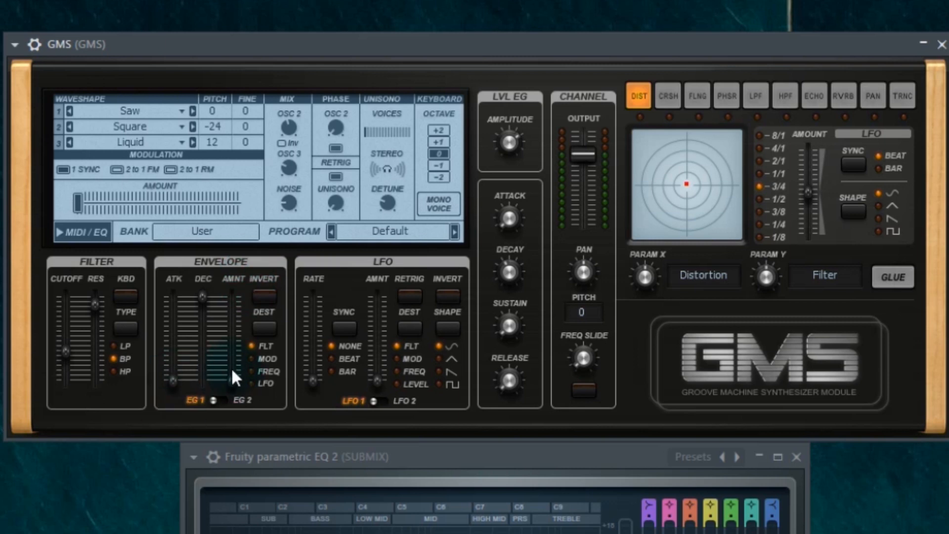
pyautogui.moveTo(232, 380); pyautogui.dragTo(202, 363)
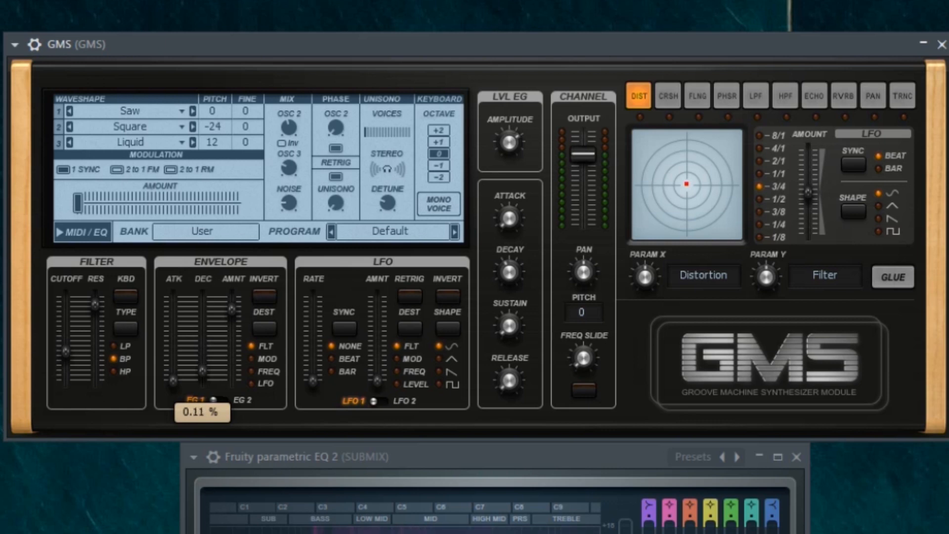
pyautogui.moveTo(202, 370); pyautogui.dragTo(202, 371)
pyautogui.moveTo(232, 309); pyautogui.dragTo(235, 302)
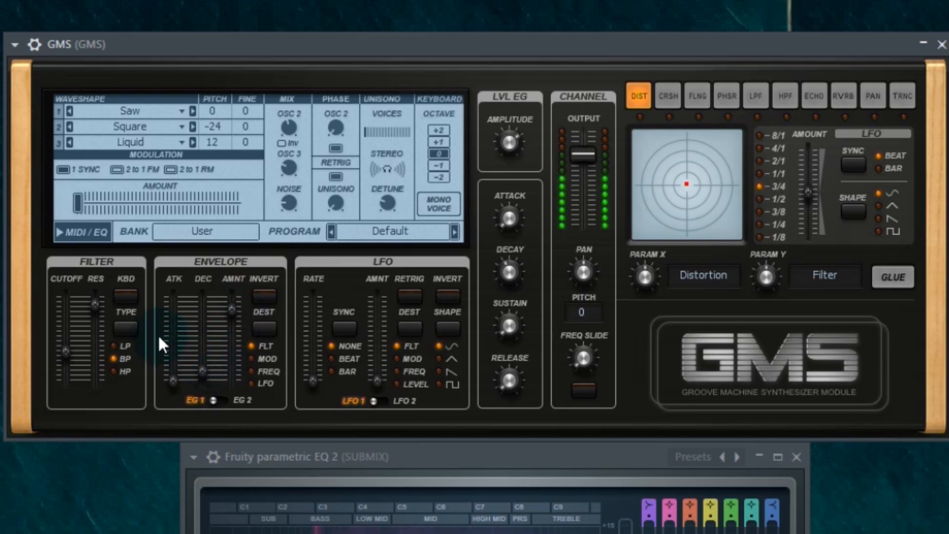
# - Lower the filter cutoff to about 0.22 %
pyautogui.moveTo(68, 351); pyautogui.dragTo(67, 359)
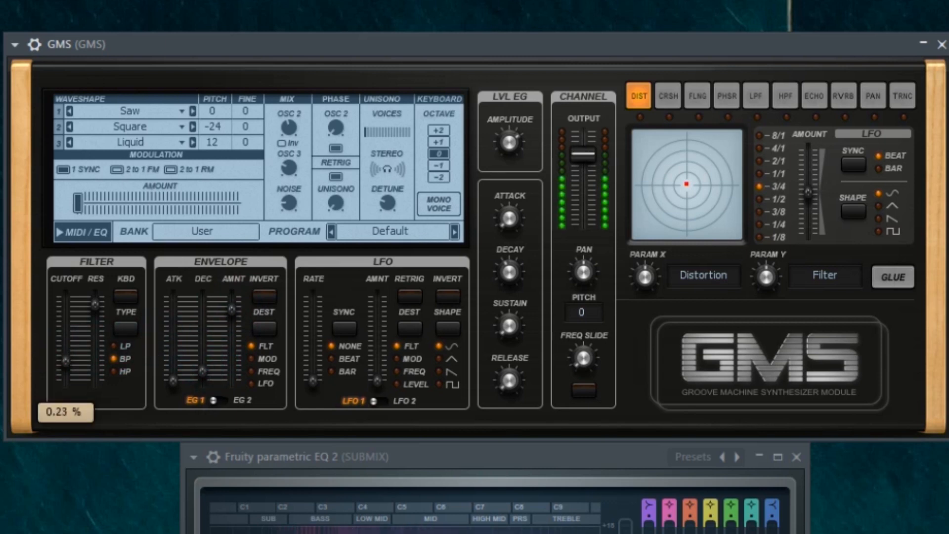
pyautogui.moveTo(507, 144); pyautogui.dragTo(507, 155)
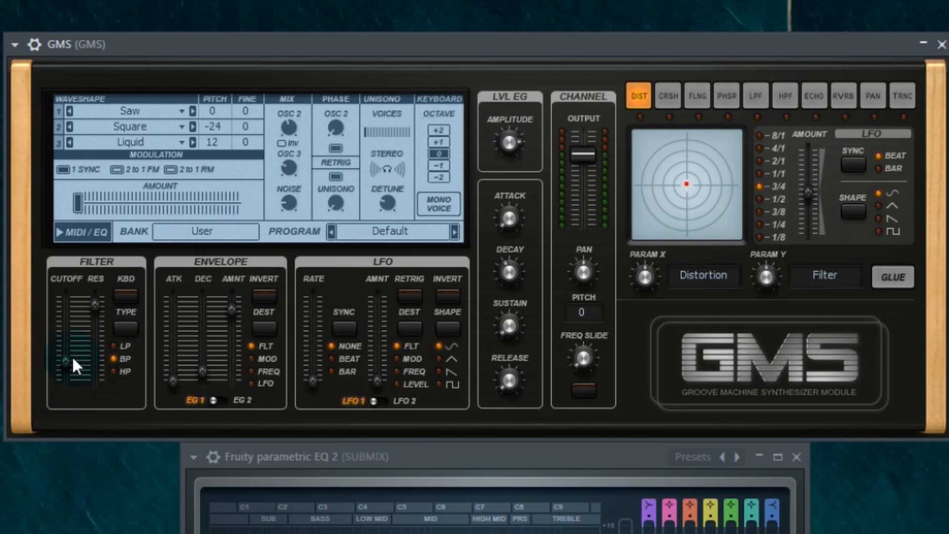
pyautogui.moveTo(73, 360); pyautogui.dragTo(65, 361)
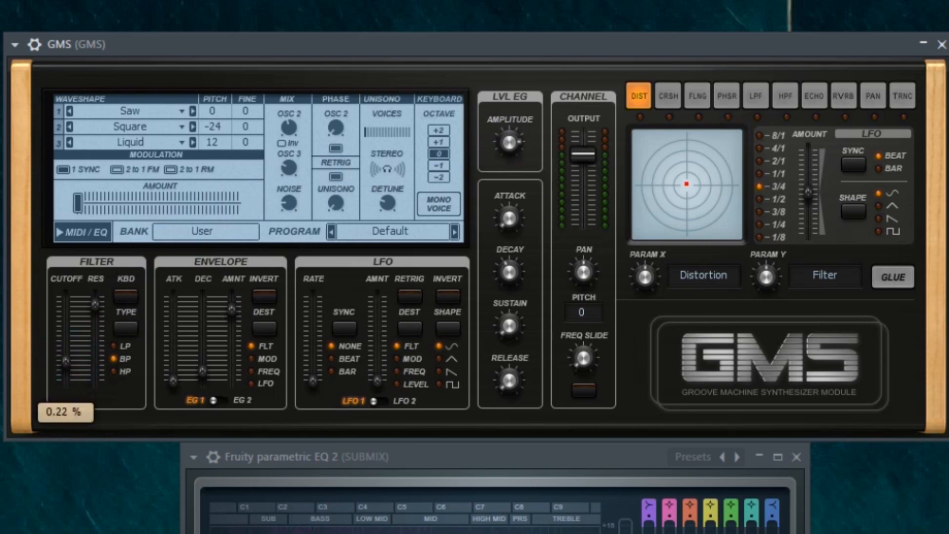
pyautogui.moveTo(66, 362); pyautogui.dragTo(66, 362)
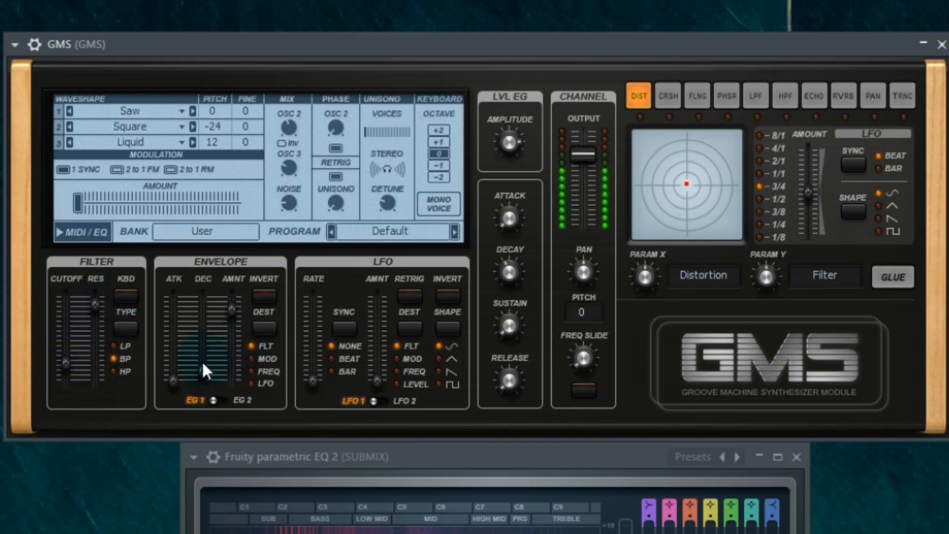
# - Fine-tune the decay of envelope EG 1 by ear, making it slightly longer
pyautogui.moveTo(203, 371); pyautogui.dragTo(202, 371)
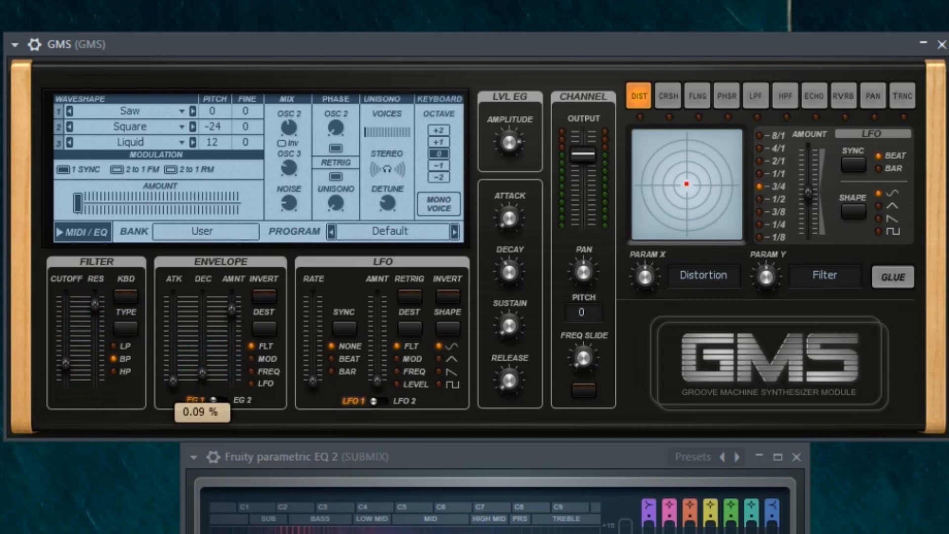
pyautogui.moveTo(202, 369); pyautogui.dragTo(203, 365)
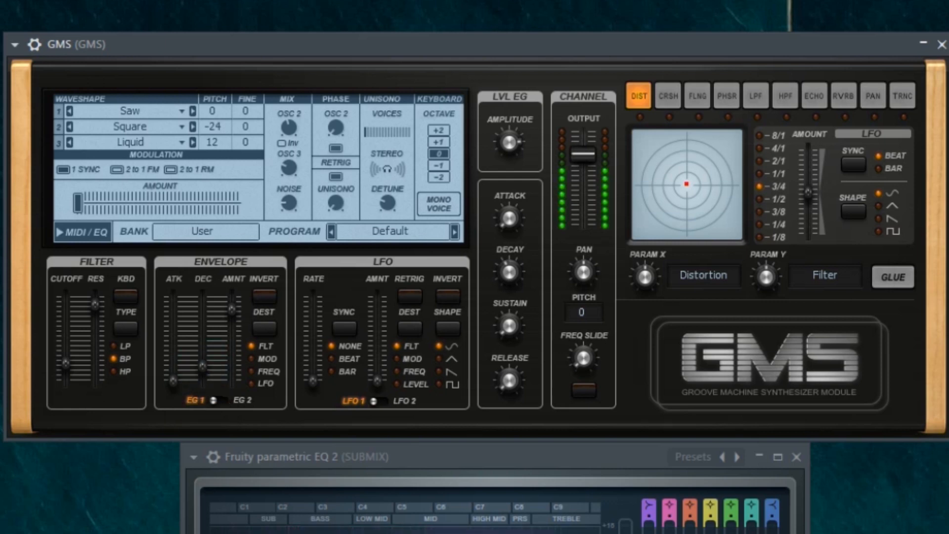
pyautogui.moveTo(205, 365); pyautogui.dragTo(204, 366)
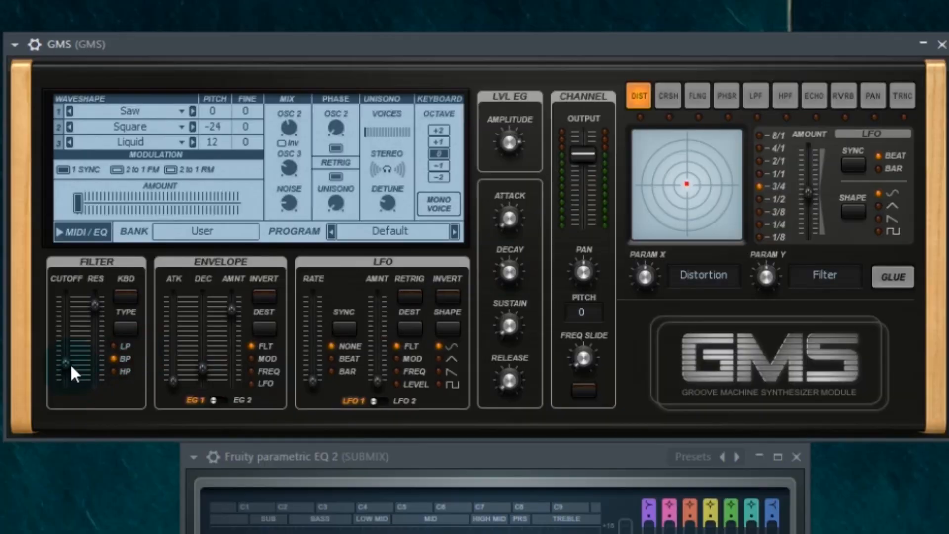
# - Lower the filter cutoff slightly and fine-tune the filter envelope's decay by ear
pyautogui.click(70, 363)
pyautogui.moveTo(69, 363); pyautogui.dragTo(70, 366)
pyautogui.moveTo(67, 365)
pyautogui.mouseDown()
pyautogui.moveTo(67, 348)
pyautogui.moveTo(66, 366)
pyautogui.mouseUp()
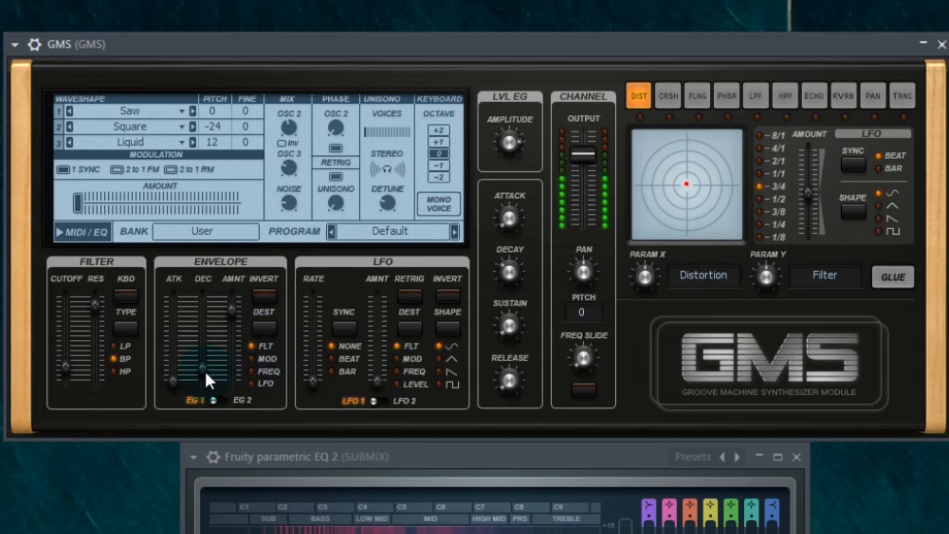
pyautogui.moveTo(205, 373); pyautogui.dragTo(205, 369)
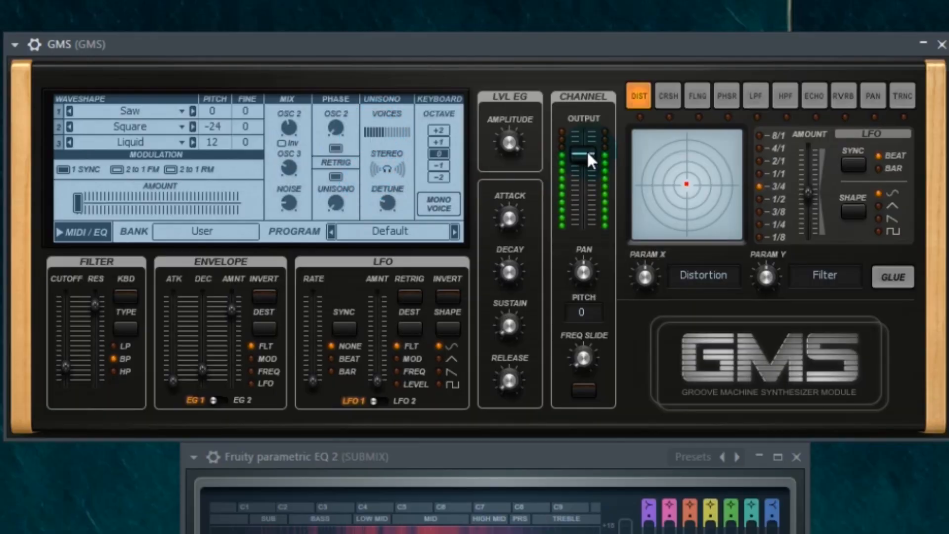
# - Lower the channel output level a little and adjust the unison voices while playing test notes
pyautogui.scroll(-2, 587, 154)
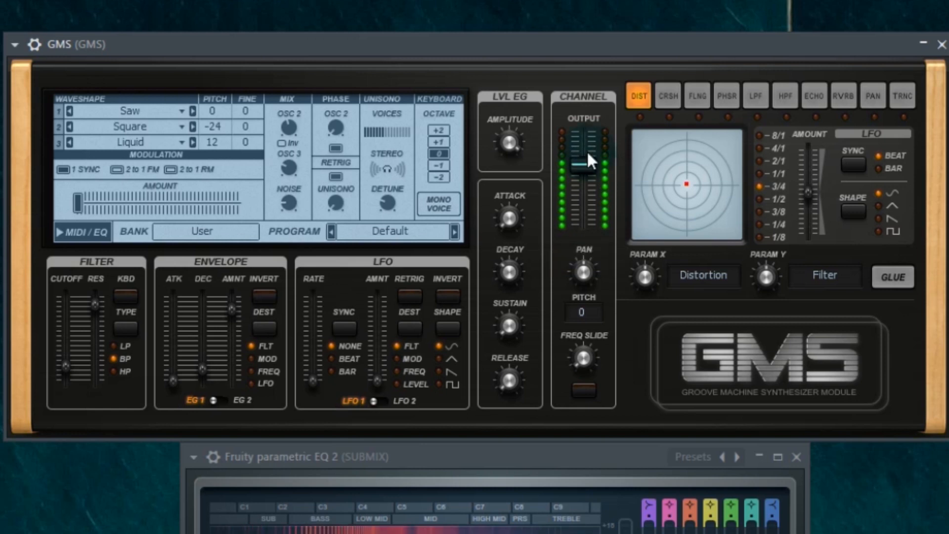
pyautogui.scroll(-3, 381, 131)
pyautogui.moveTo(373, 133); pyautogui.dragTo(376, 128)
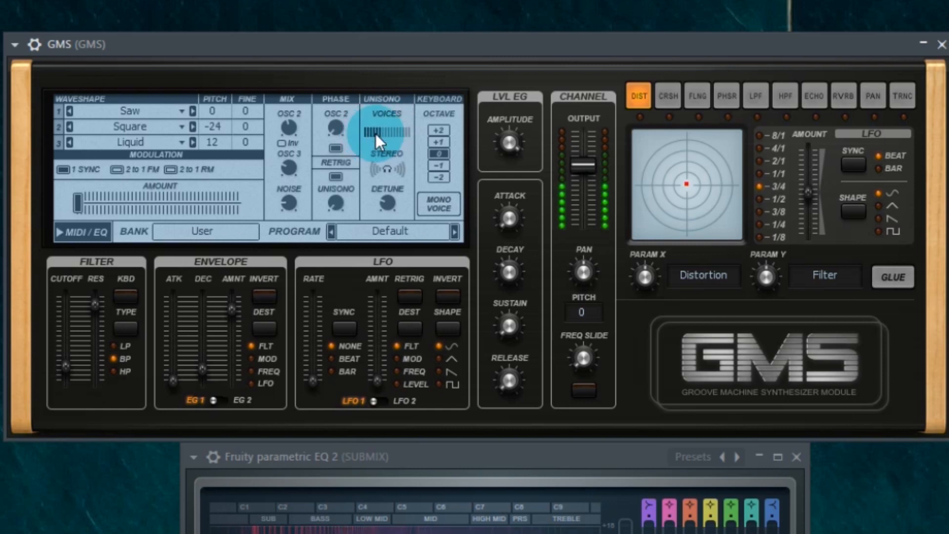
pyautogui.moveTo(582, 165); pyautogui.dragTo(573, 165)
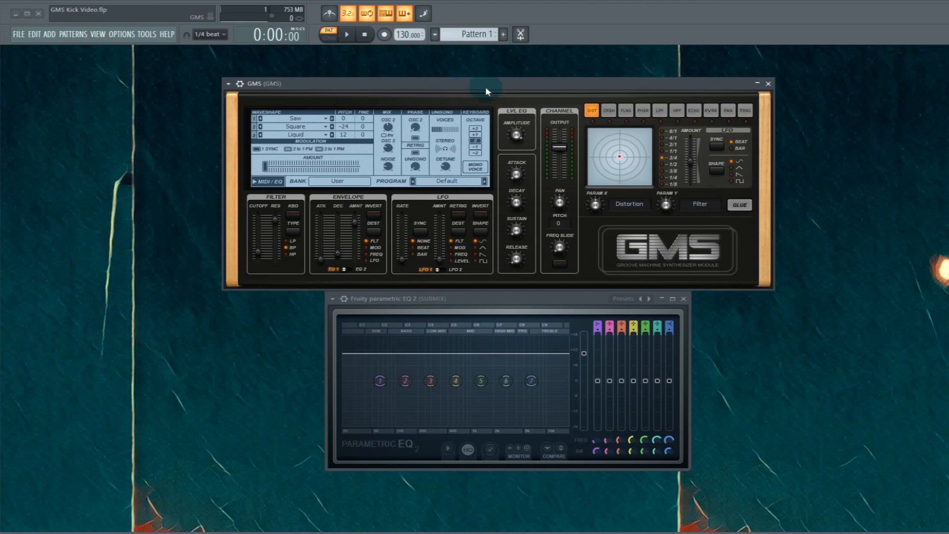
pyautogui.press('z')
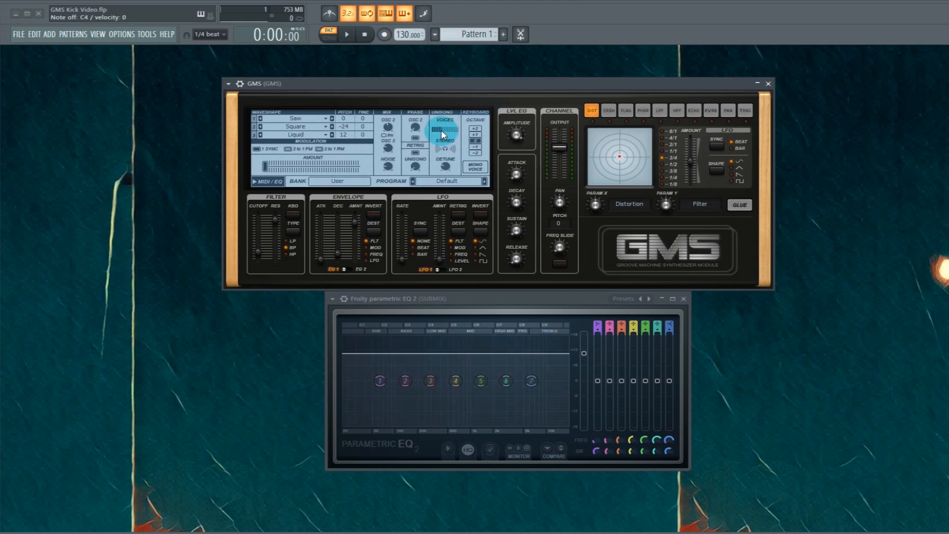
pyautogui.moveTo(441, 129); pyautogui.dragTo(447, 130)
pyautogui.press('z')
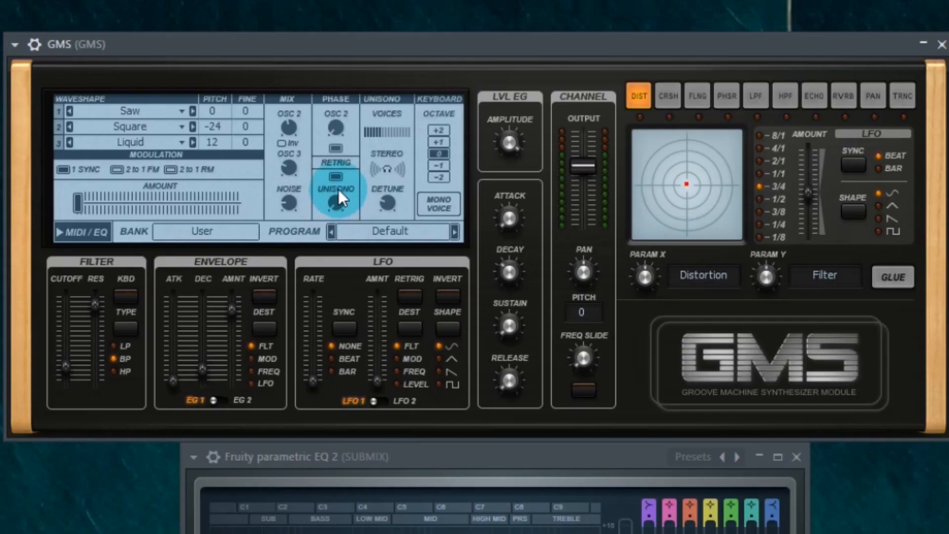
# - Try small changes to the unison phase and the noise level in the mix
pyautogui.click(336, 202)
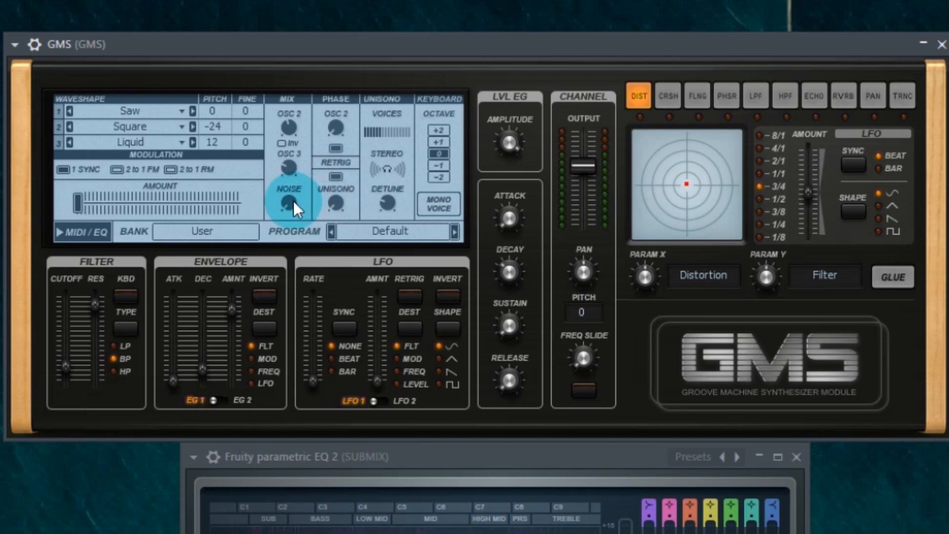
pyautogui.moveTo(293, 200); pyautogui.dragTo(292, 202)
pyautogui.moveTo(292, 202)
pyautogui.mouseDown()
pyautogui.moveTo(292, 227)
pyautogui.moveTo(292, 201)
pyautogui.mouseUp()
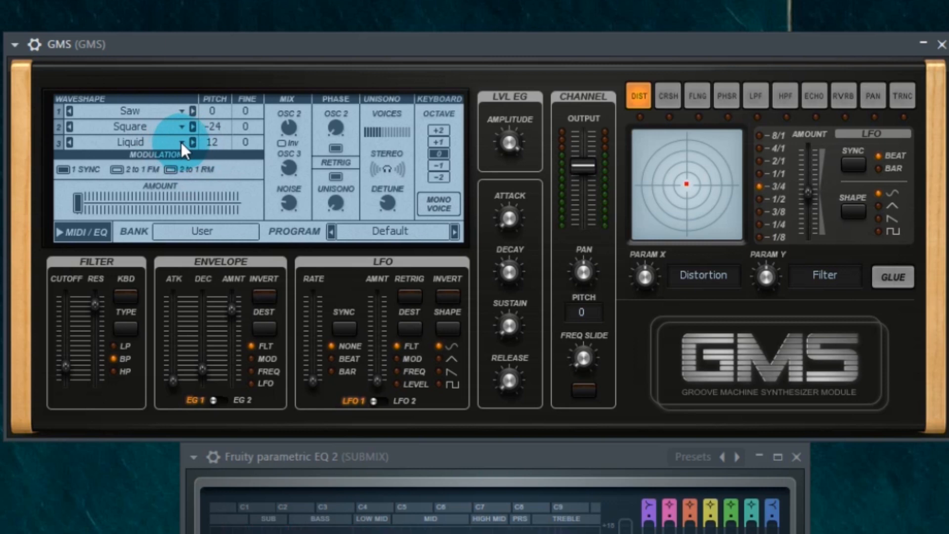
# - Audition the oscillator 2 waveshapes from Beast through Rhodes and set the oscillator back to Square
pyautogui.click(181, 127)
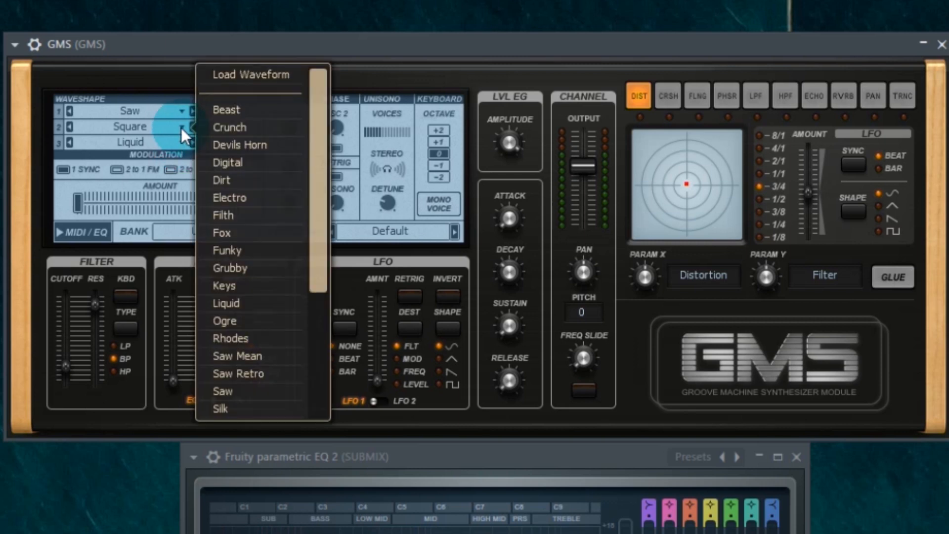
pyautogui.click(239, 109)
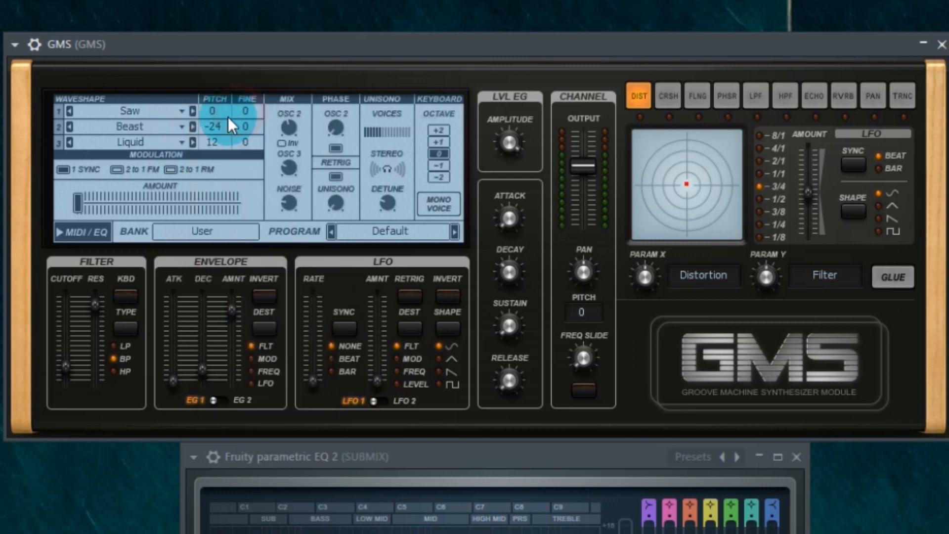
pyautogui.click(192, 126)
pyautogui.click(192, 126)
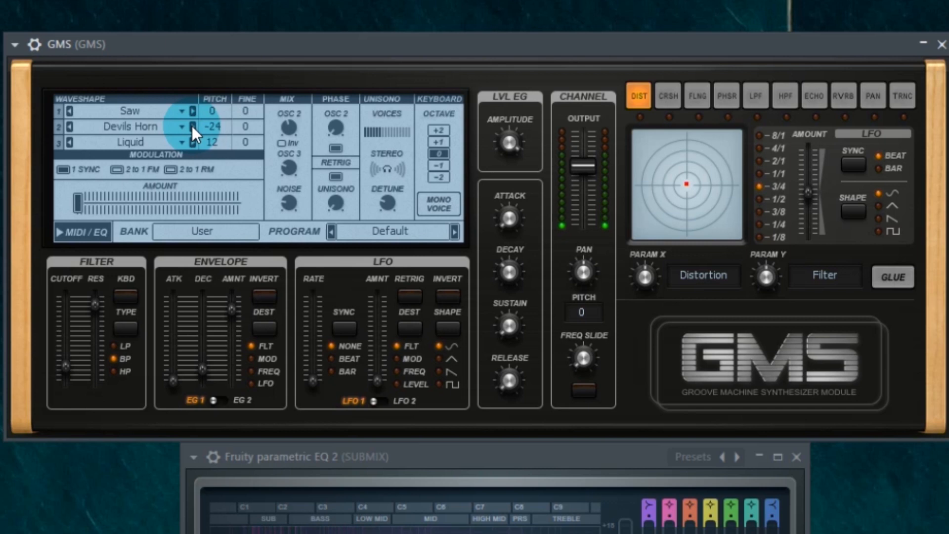
pyautogui.click(192, 126)
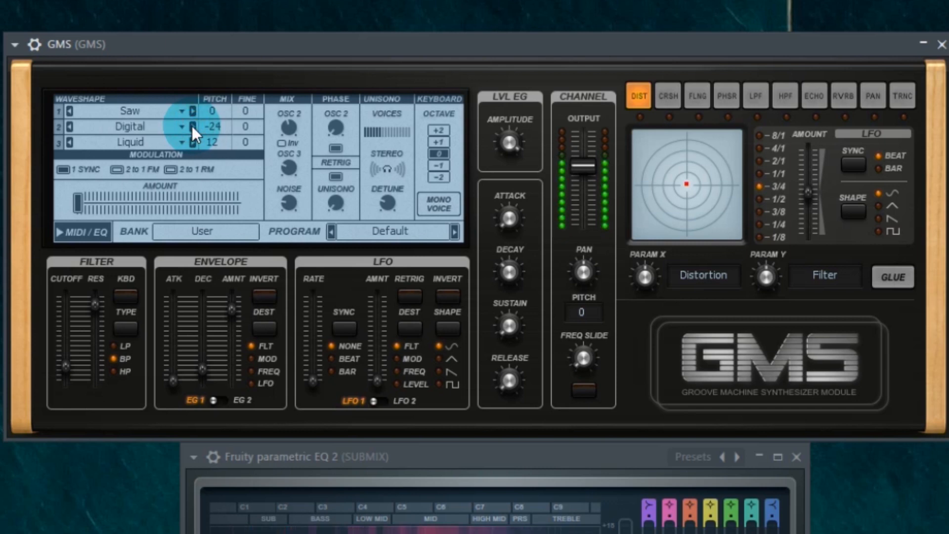
pyautogui.click(192, 126)
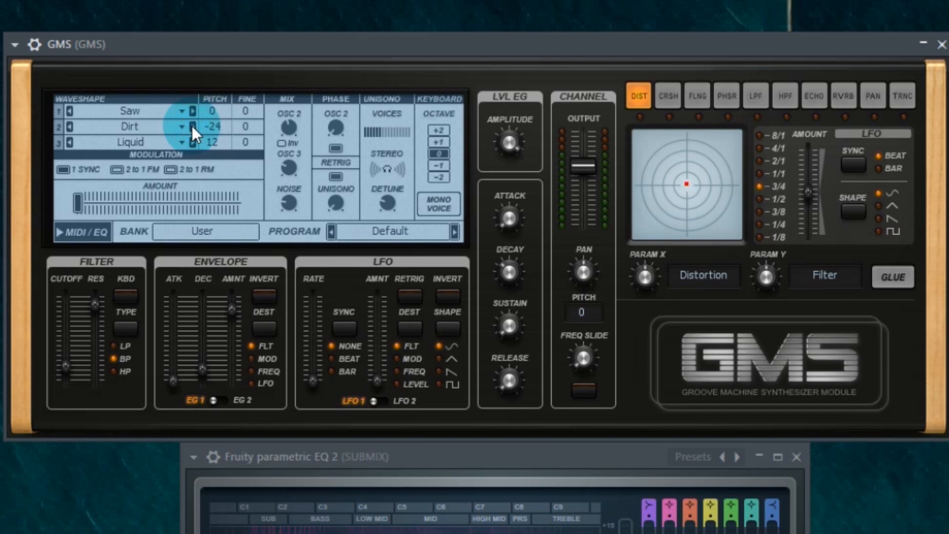
pyautogui.click(191, 126)
pyautogui.click(192, 126)
pyautogui.click(192, 126)
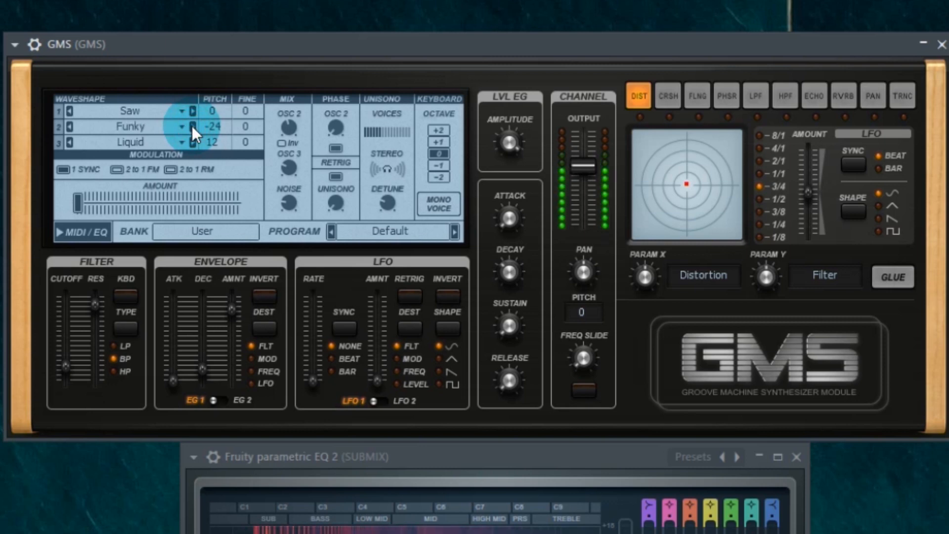
pyautogui.click(192, 126)
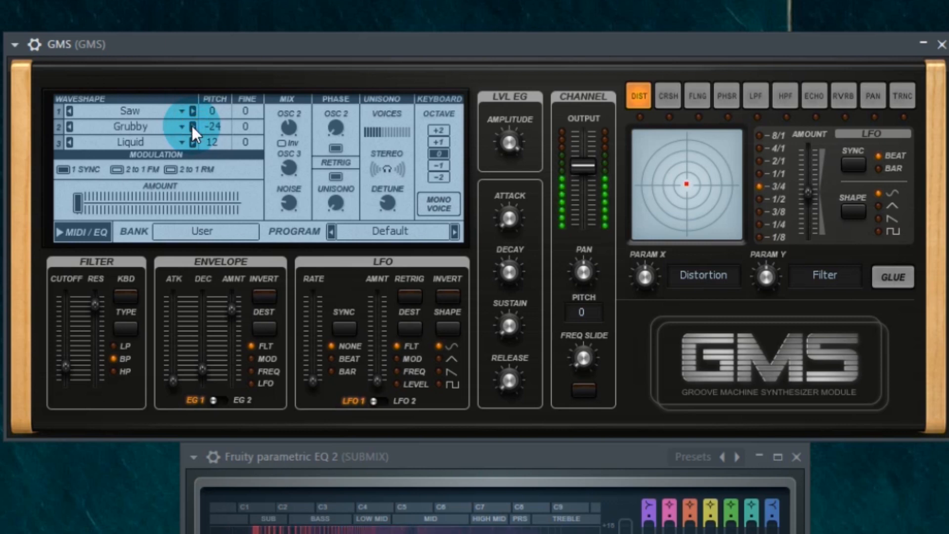
pyautogui.click(191, 126)
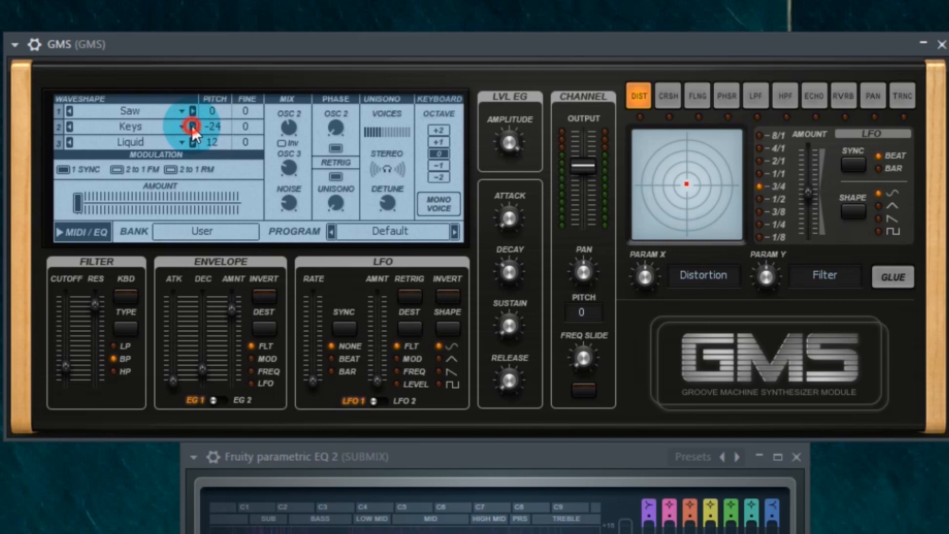
pyautogui.click(191, 126)
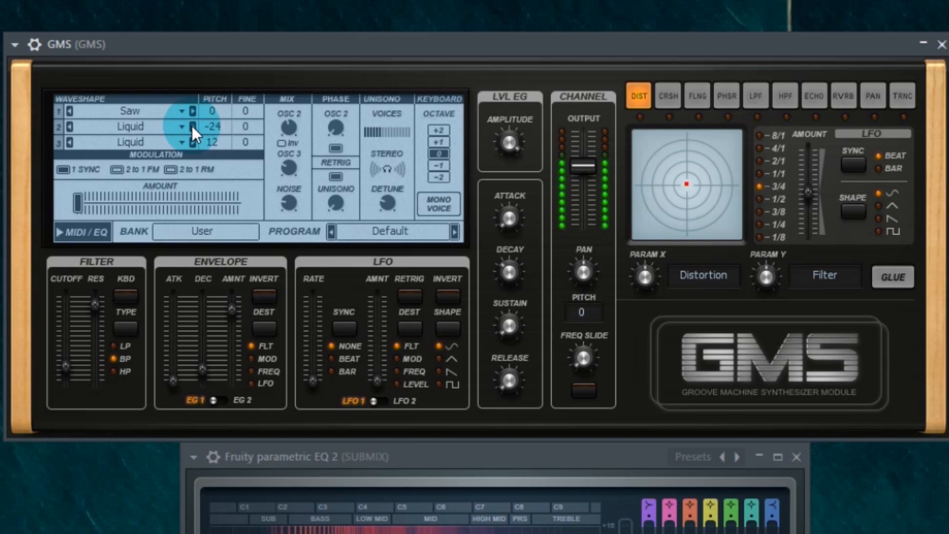
pyautogui.click(192, 126)
pyautogui.click(191, 126)
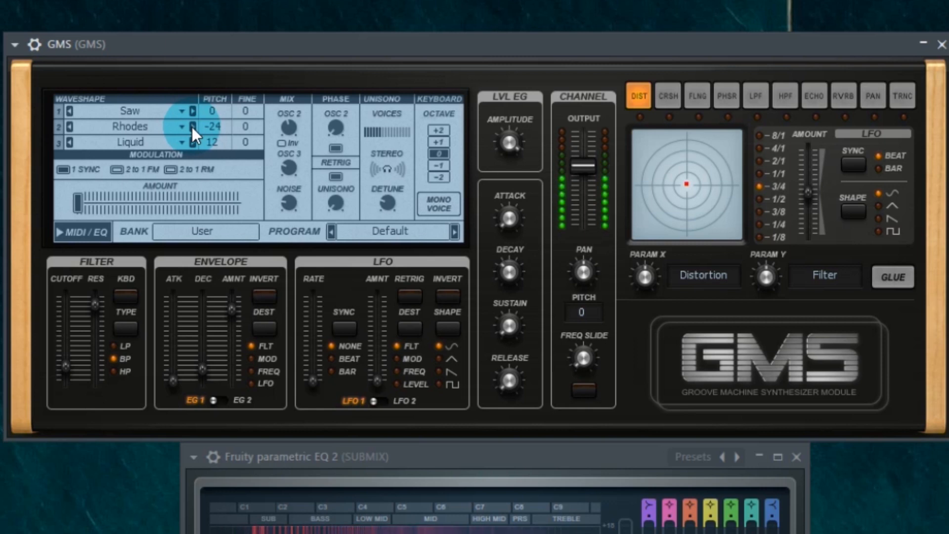
pyautogui.rightClick(192, 127)
pyautogui.click(257, 301)
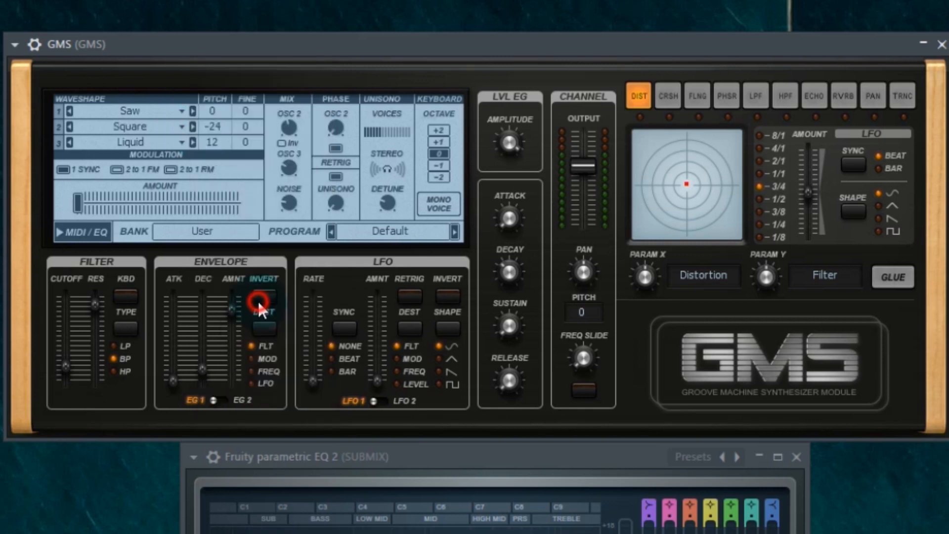
# - Compare the Ogre and Rhodes waveshapes with Liquid on oscillator 3 and return to Liquid
pyautogui.click(191, 142)
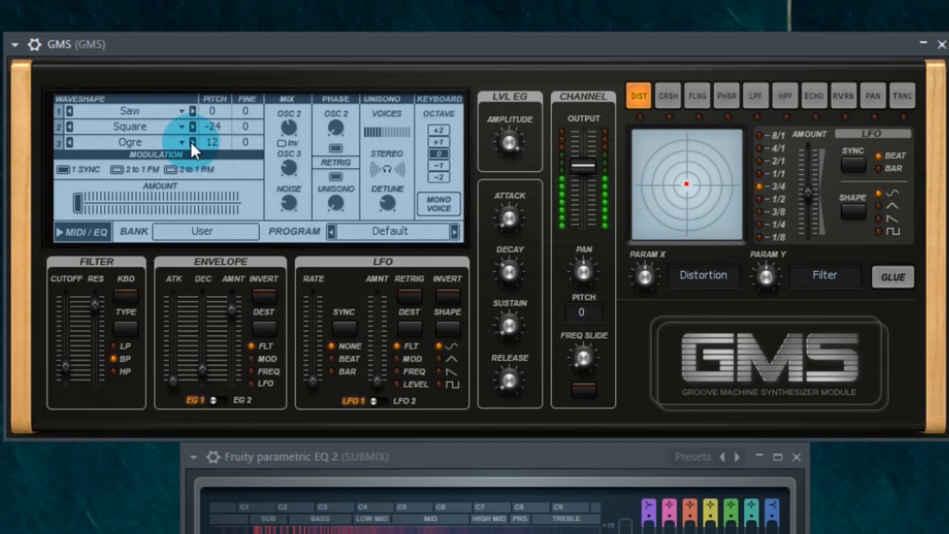
pyautogui.click(70, 142)
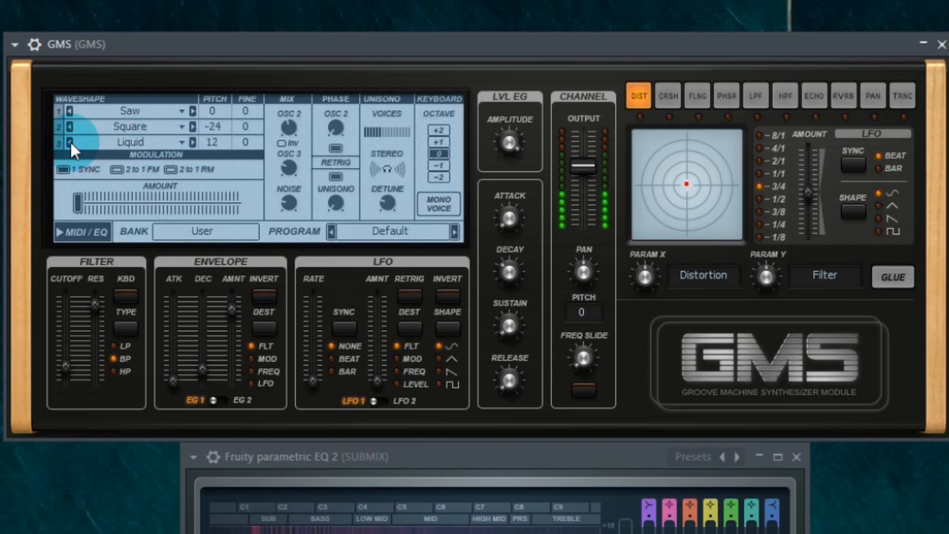
pyautogui.click(193, 143)
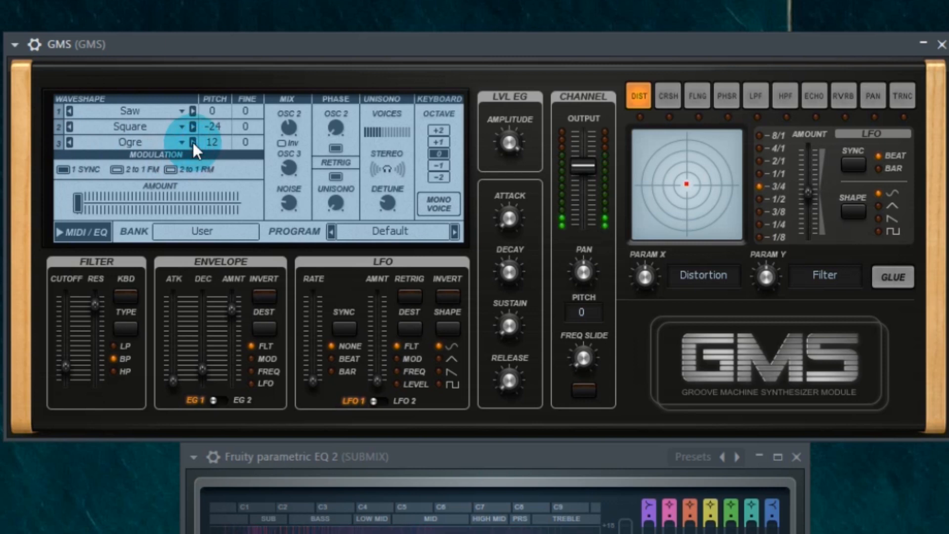
pyautogui.click(70, 142)
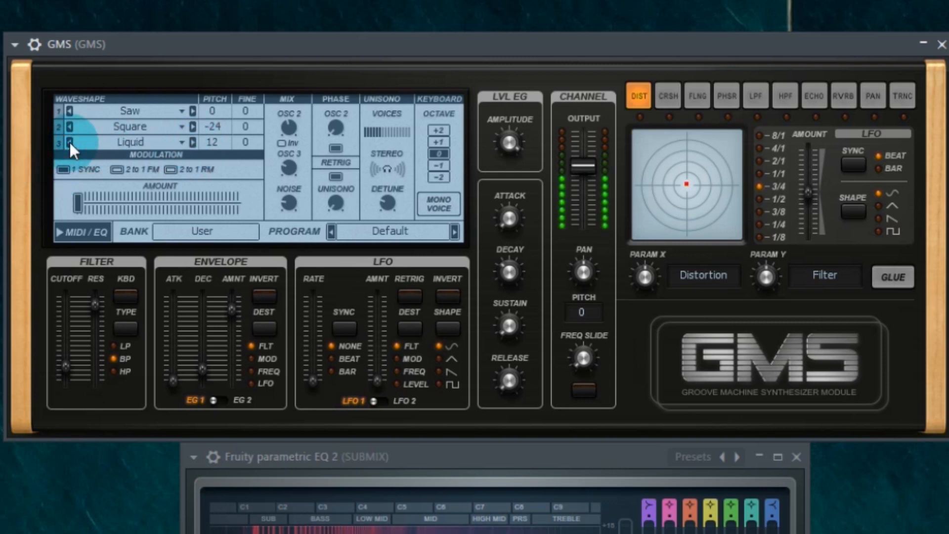
pyautogui.click(194, 140)
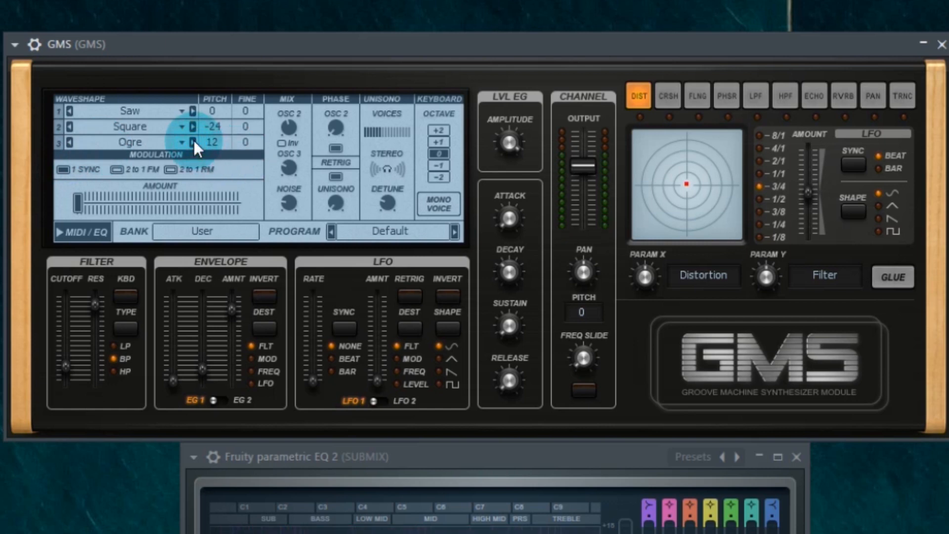
pyautogui.click(193, 140)
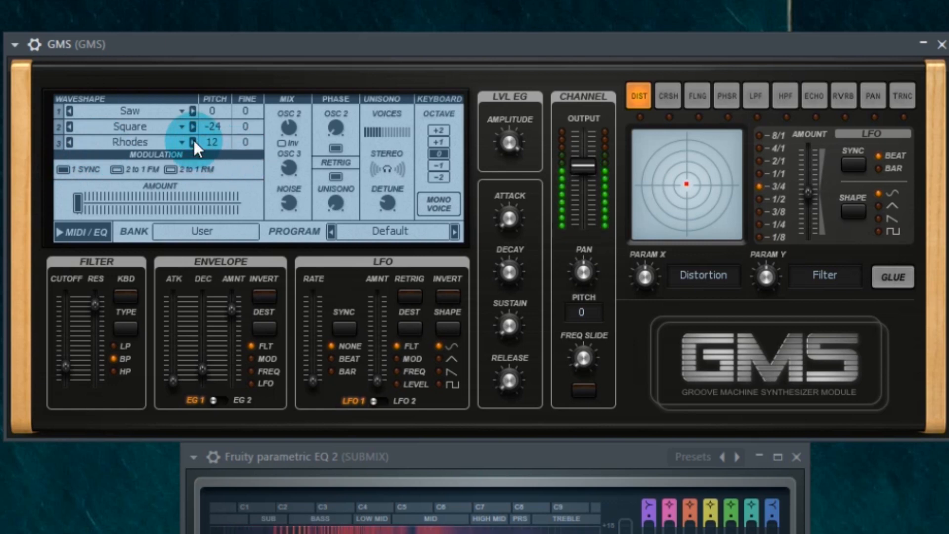
pyautogui.click(70, 143)
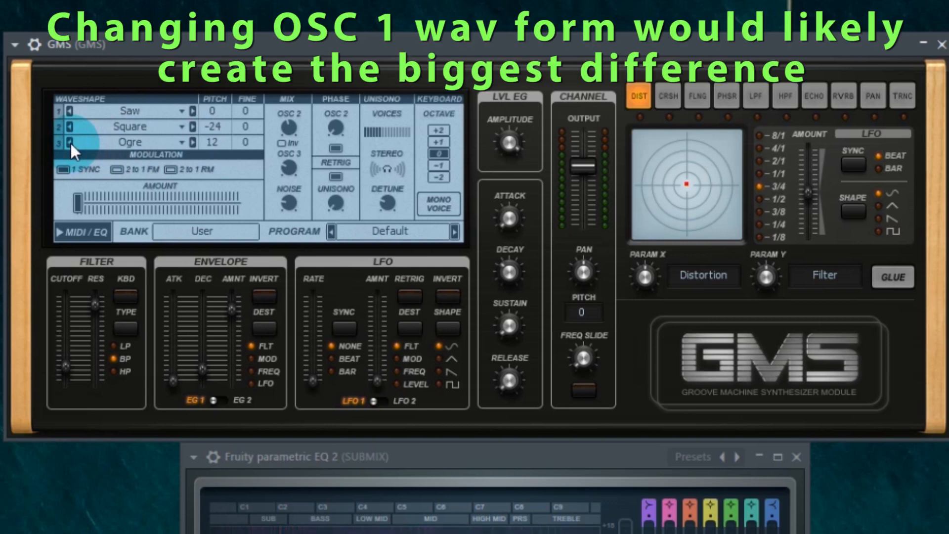
pyautogui.click(70, 142)
# - Step through the oscillator 3 waveshapes to Square Retro and fine-tune the oscillator's mix level
pyautogui.click(191, 144)
pyautogui.click(192, 144)
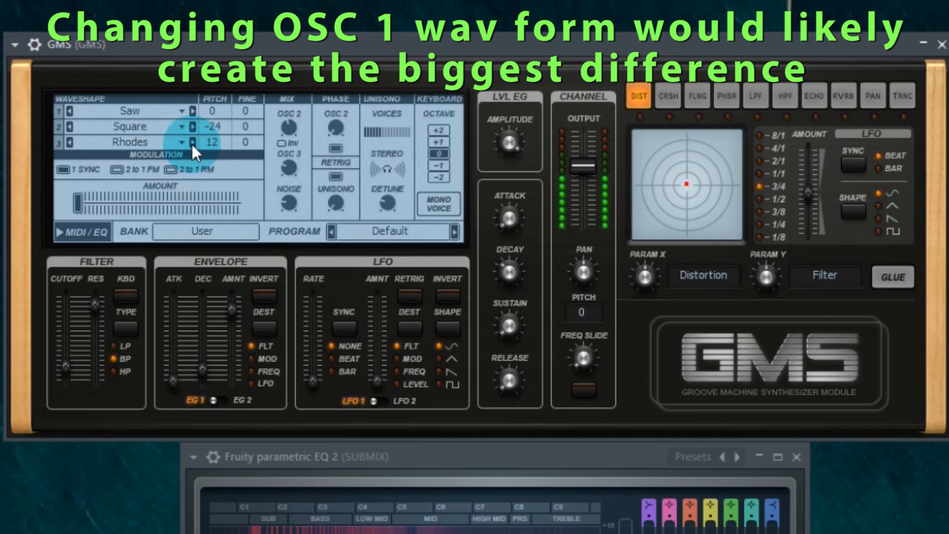
pyautogui.click(192, 144)
pyautogui.click(192, 144)
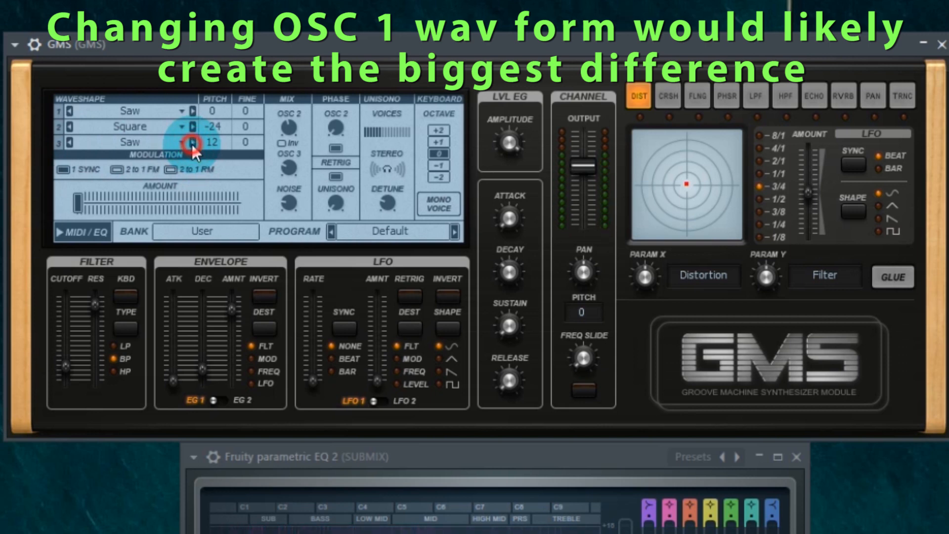
pyautogui.click(192, 144)
pyautogui.click(191, 144)
pyautogui.click(192, 144)
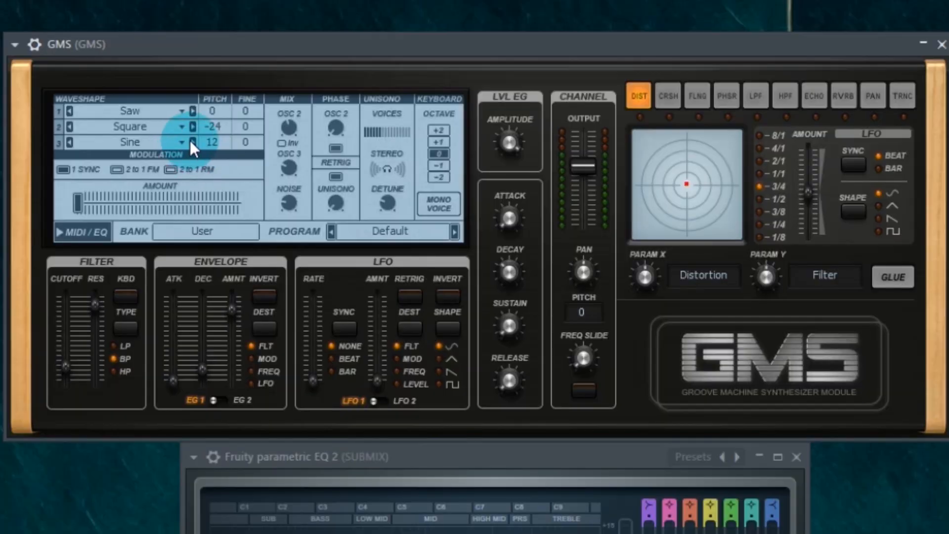
pyautogui.click(331, 134)
pyautogui.click(194, 141)
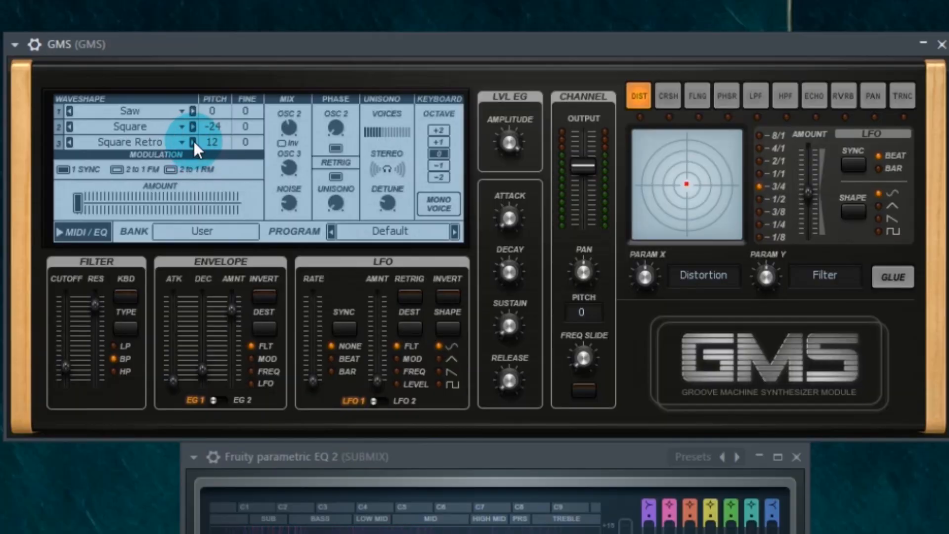
pyautogui.moveTo(288, 168); pyautogui.dragTo(288, 166)
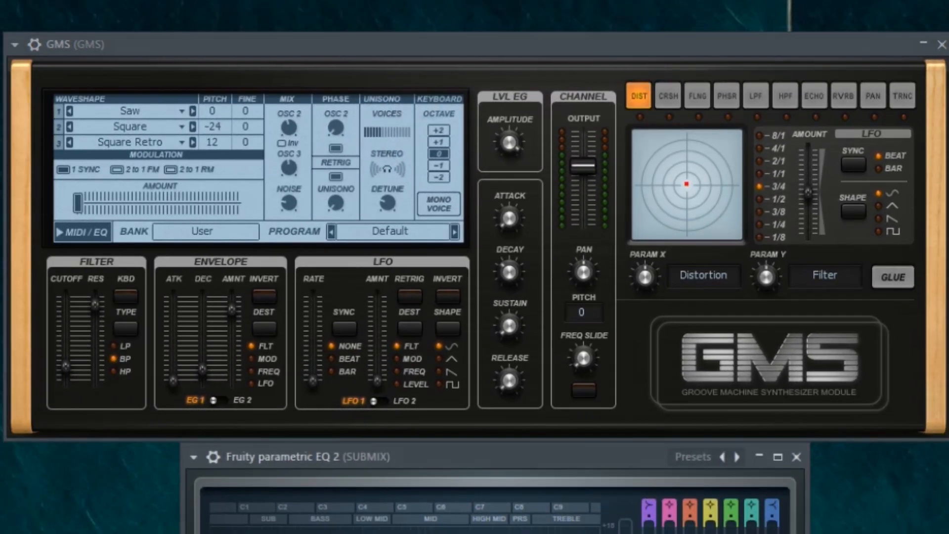
# - Engage Glue for the distortion effect and try small moves of its Distortion/Filter point around the centre of the X/Y pad
pyautogui.click(911, 283)
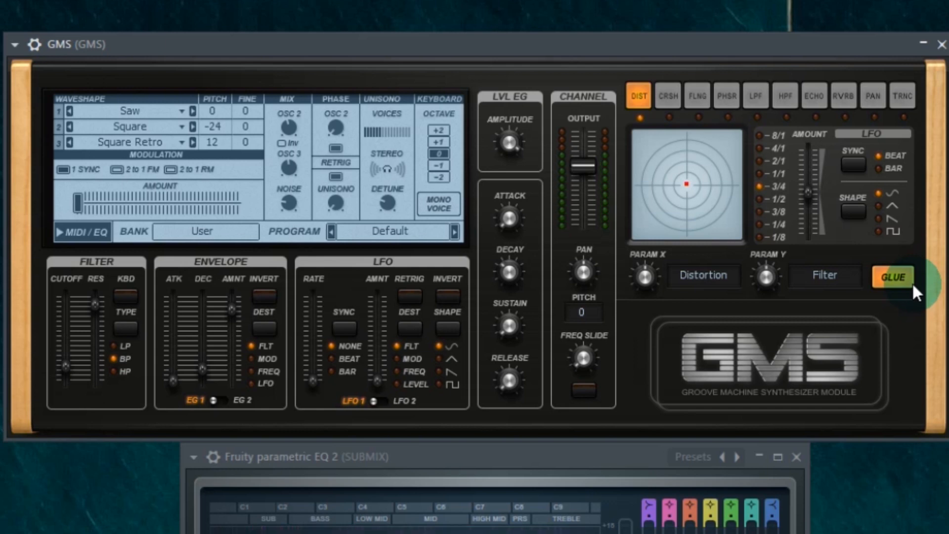
pyautogui.click(912, 283)
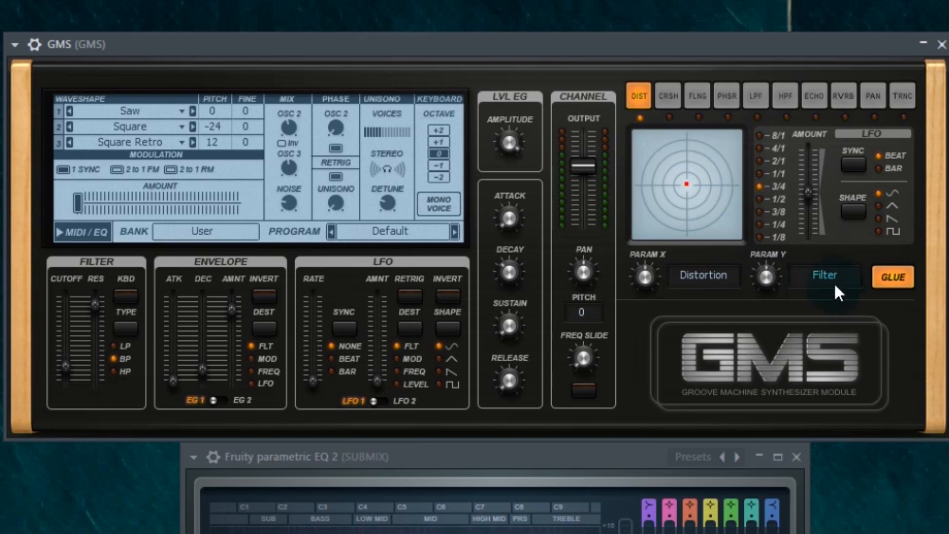
pyautogui.click(684, 176)
pyautogui.moveTo(685, 176); pyautogui.dragTo(686, 182)
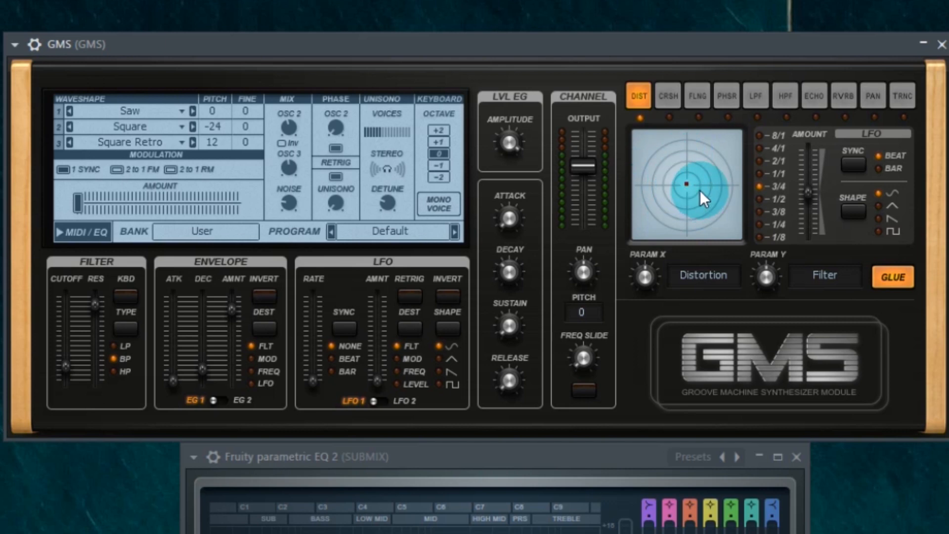
pyautogui.moveTo(684, 184)
pyautogui.mouseDown()
pyautogui.moveTo(647, 219)
pyautogui.moveTo(646, 154)
pyautogui.moveTo(705, 151)
pyautogui.moveTo(719, 156)
pyautogui.moveTo(726, 225)
pyautogui.moveTo(687, 179)
pyautogui.moveTo(715, 220)
pyautogui.moveTo(621, 215)
pyautogui.moveTo(696, 153)
pyautogui.moveTo(725, 198)
pyautogui.moveTo(722, 213)
pyautogui.moveTo(686, 184)
pyautogui.mouseUp()
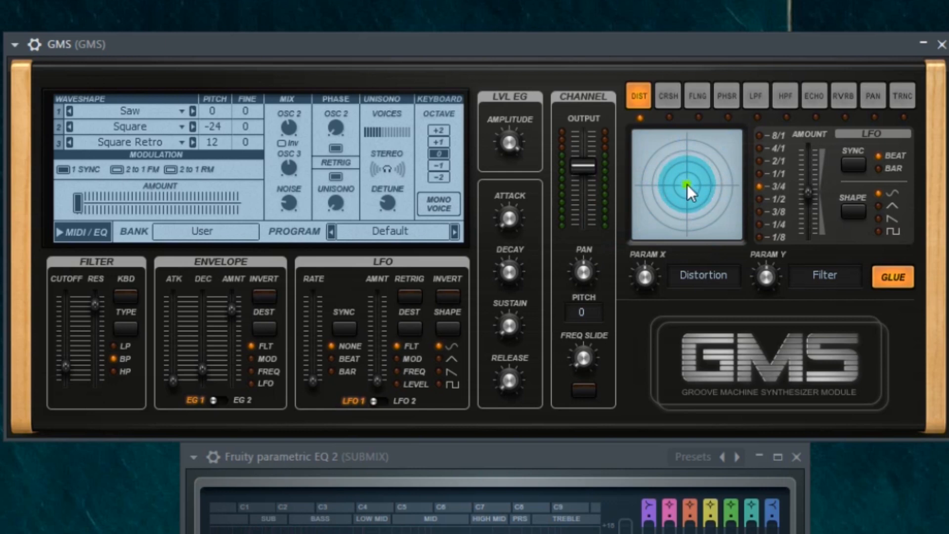
pyautogui.rightClick(767, 273)
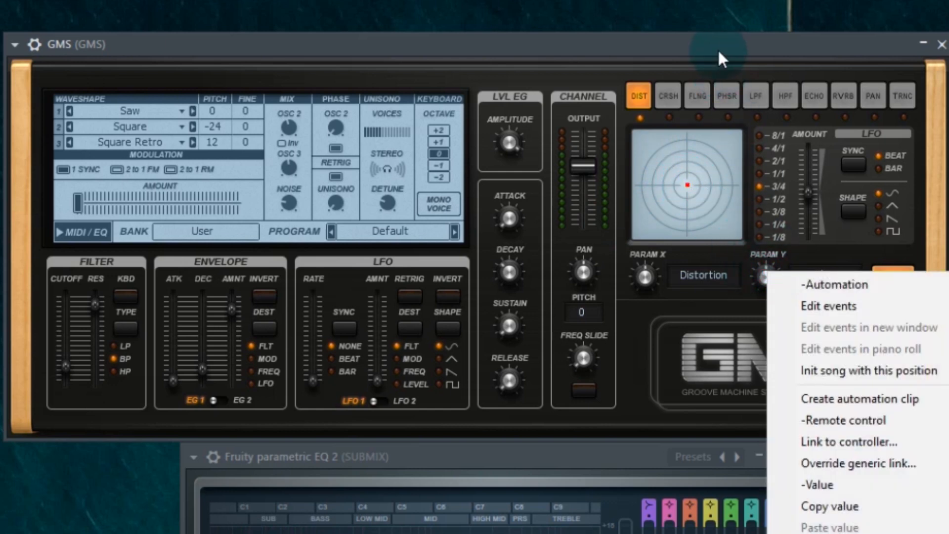
pyautogui.click(719, 57)
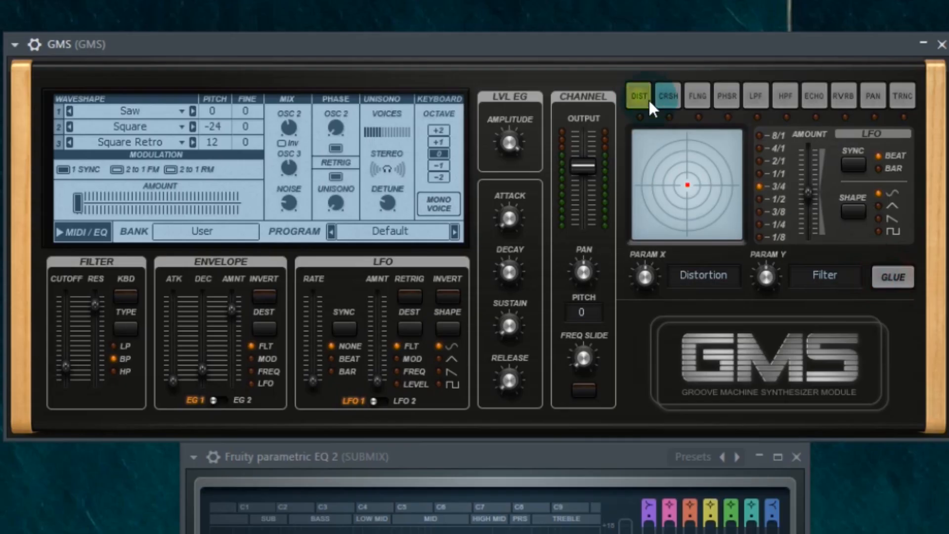
# - Switch to the Crush effect, try moving its Crush/Filter point on the X/Y pad, and turn Glue off
pyautogui.click(611, 110)
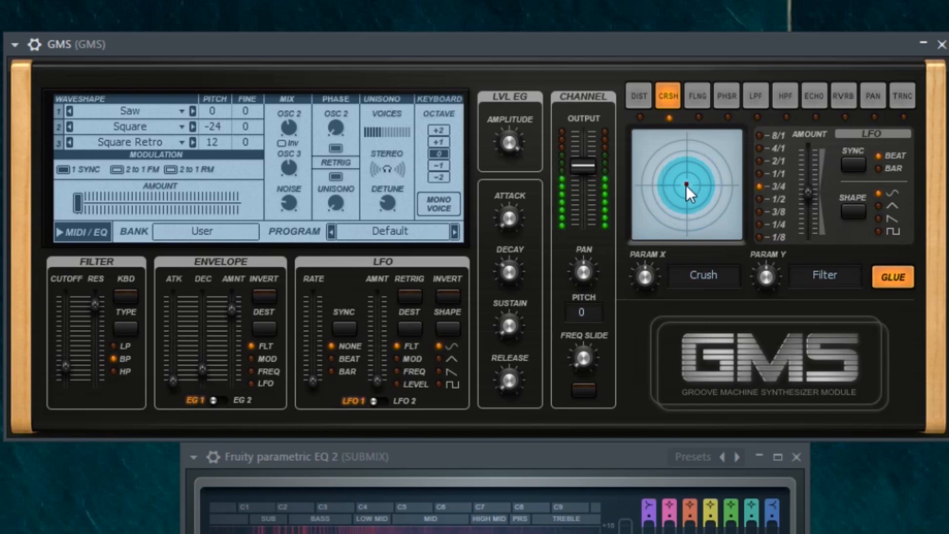
pyautogui.moveTo(685, 185); pyautogui.dragTo(669, 150)
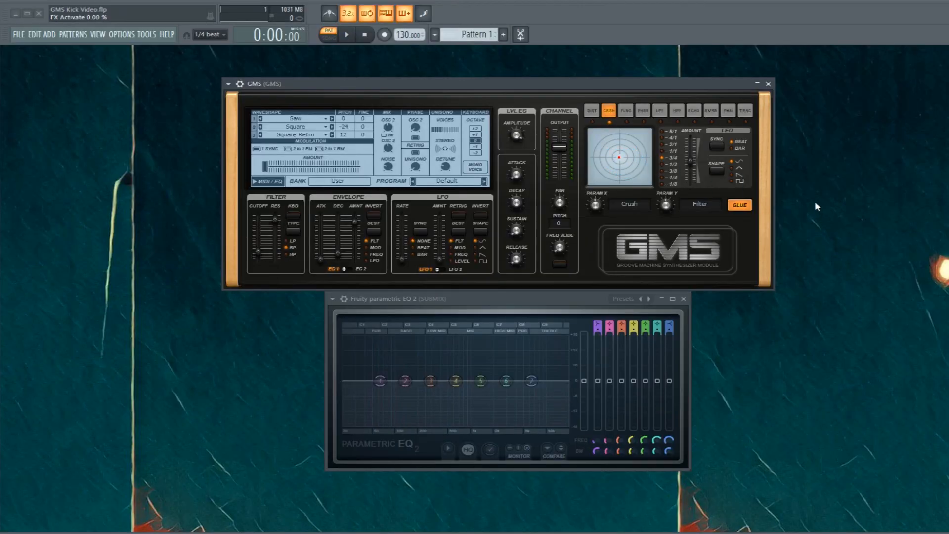
pyautogui.click(742, 205)
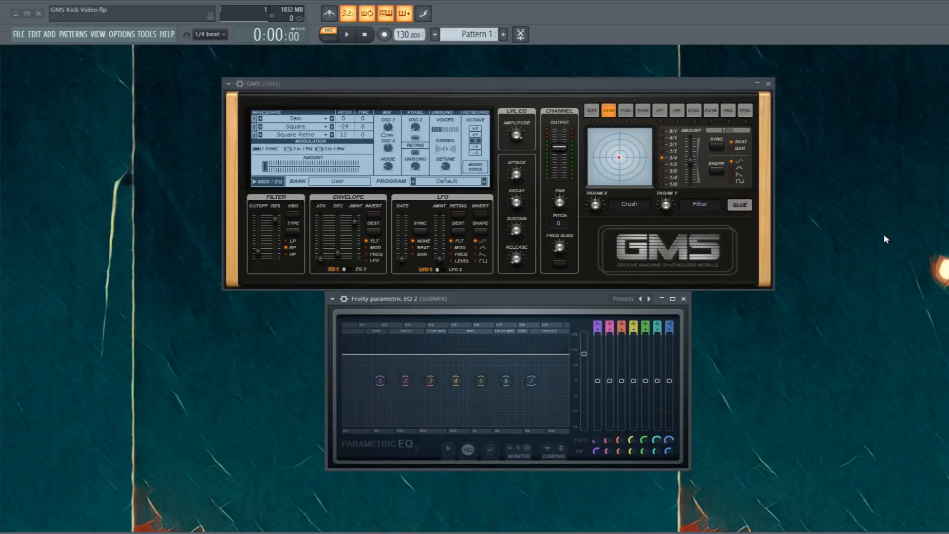